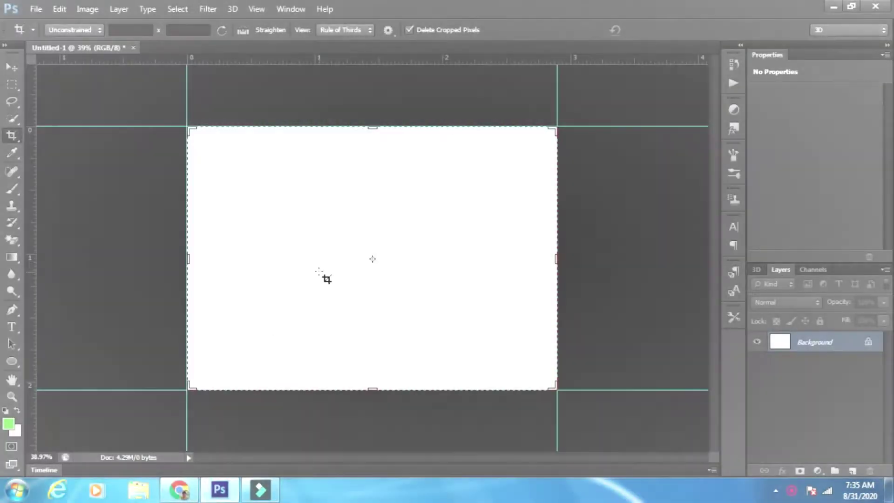
# Check the blank document's image size, then cancel an accidental Place command.
pyautogui.hotkey('ctrl', 'alt', 'i')
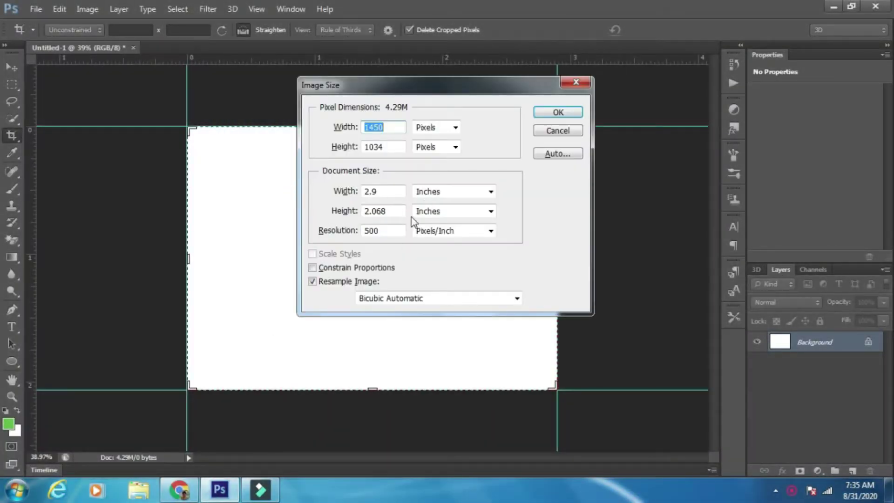
pyautogui.press('Return')
pyautogui.click(28, 11)
pyautogui.click(74, 222)
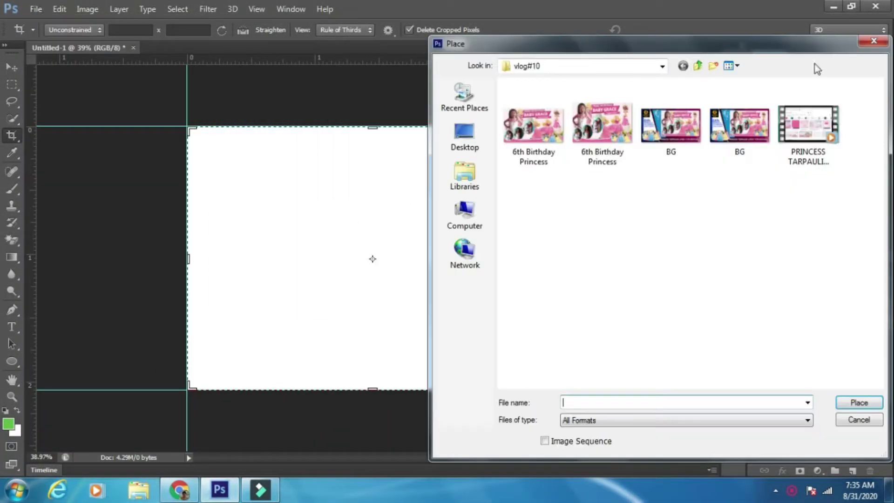
pyautogui.click(870, 43)
# Open NaturalPeanutButter.png from the Desktop.
pyautogui.click(37, 9)
pyautogui.click(50, 36)
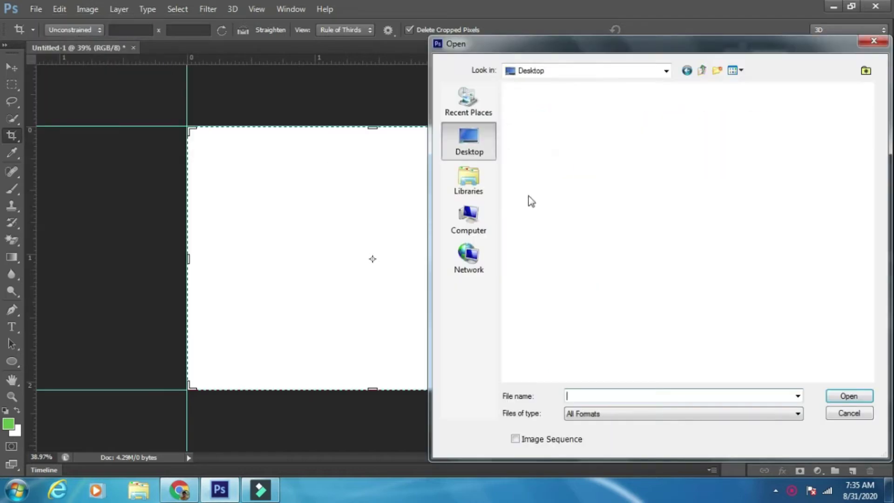
pyautogui.doubleClick(747, 262)
# Begin a pen path with anchors along the band's edge below TEDDIE.
pyautogui.click(273, 292)
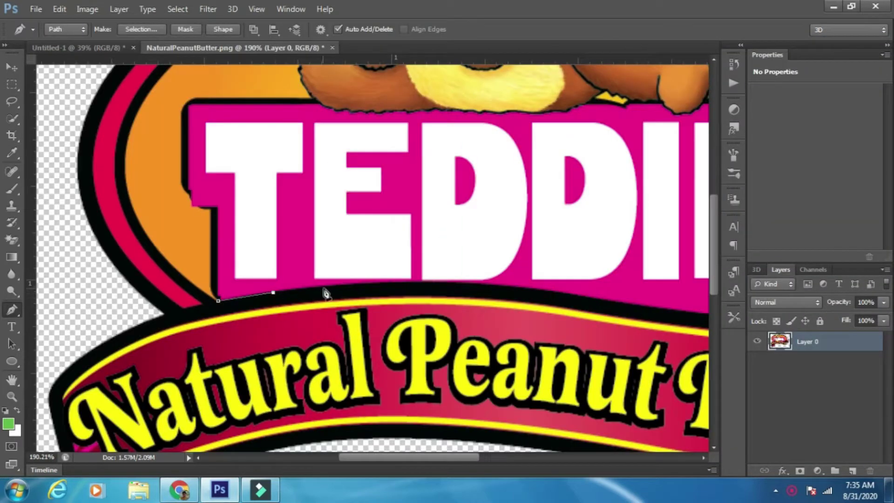
pyautogui.click(331, 285)
pyautogui.click(381, 282)
pyautogui.click(438, 283)
pyautogui.click(491, 289)
pyautogui.scroll(-5, 490, 293)
pyautogui.scroll(2, 332, 264)
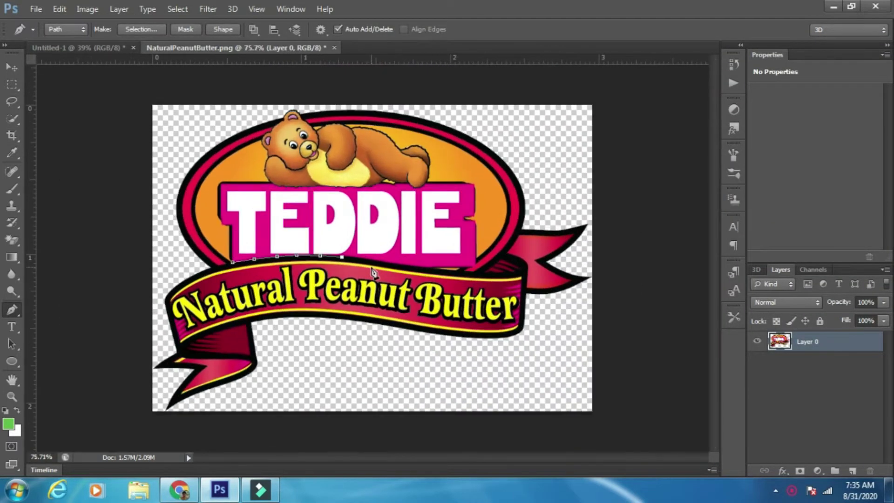
pyautogui.scroll(2, 332, 264)
pyautogui.scroll(3, 284, 249)
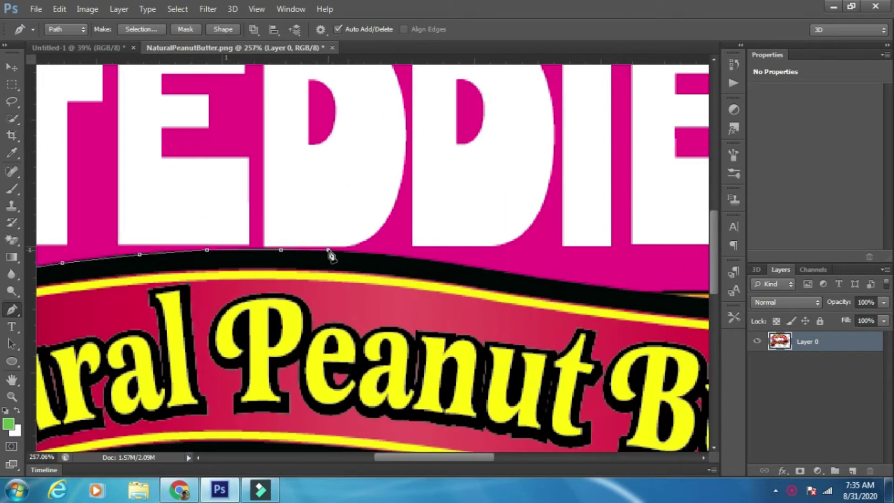
pyautogui.click(460, 265)
pyautogui.click(535, 279)
pyautogui.click(584, 285)
pyautogui.moveTo(589, 303); pyautogui.dragTo(294, 305)
pyautogui.click(351, 296)
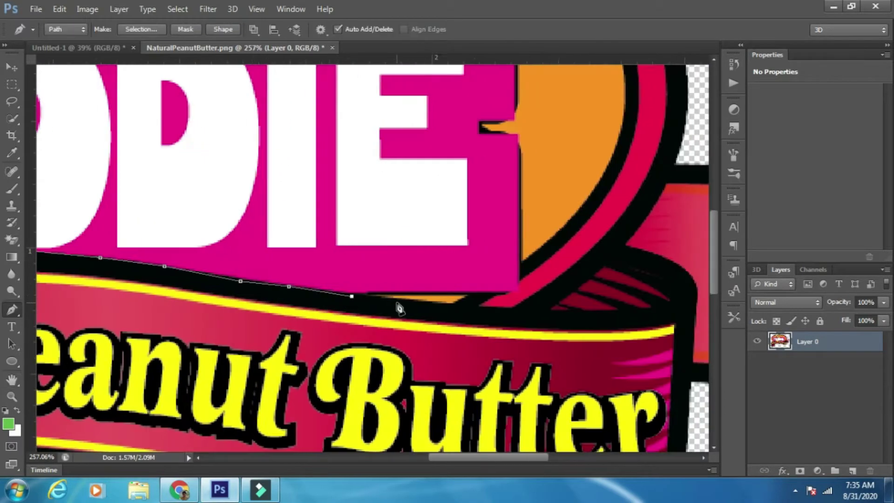
pyautogui.click(402, 303)
pyautogui.click(465, 310)
pyautogui.click(503, 309)
pyautogui.click(551, 313)
pyautogui.click(600, 311)
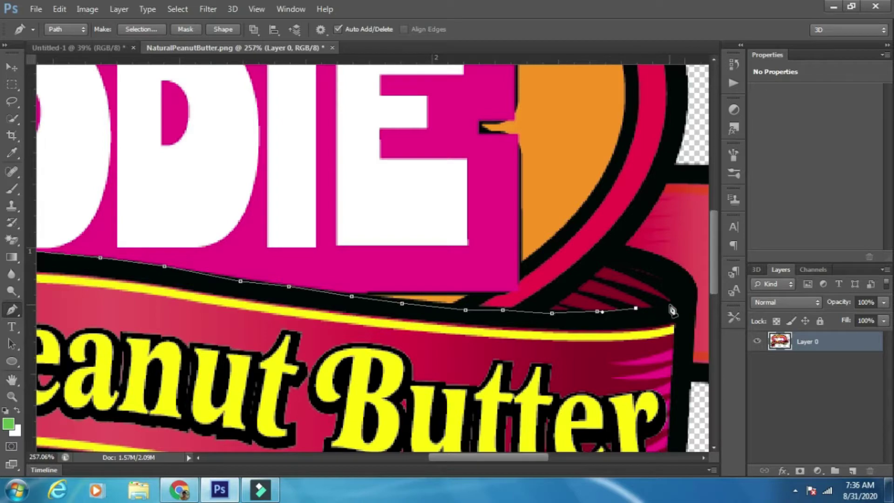
pyautogui.hotkey('ctrl', 'alt', 'z')
pyautogui.hotkey('ctrl', 'alt', 'z')
# Extend the path up the ribbon's right edge, around its right end and along the bottom.
pyautogui.click(620, 251)
pyautogui.click(624, 246)
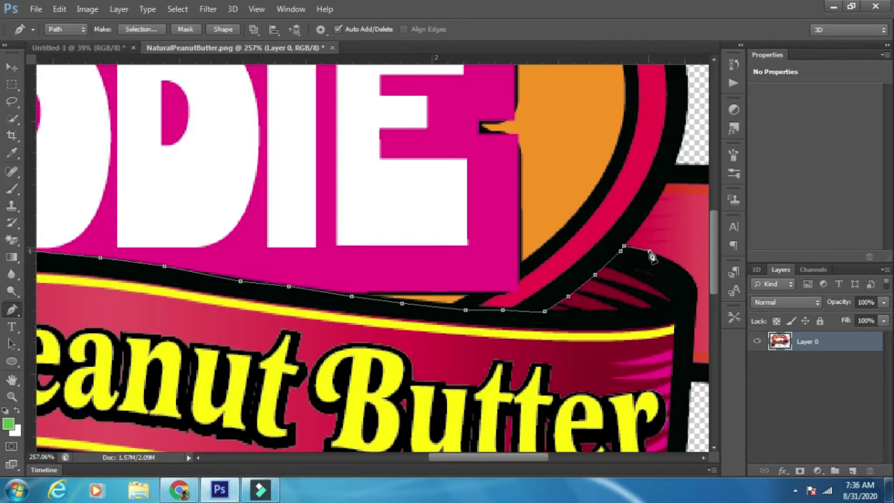
pyautogui.click(636, 231)
pyautogui.click(656, 202)
pyautogui.click(670, 178)
pyautogui.scroll(-2, 672, 168)
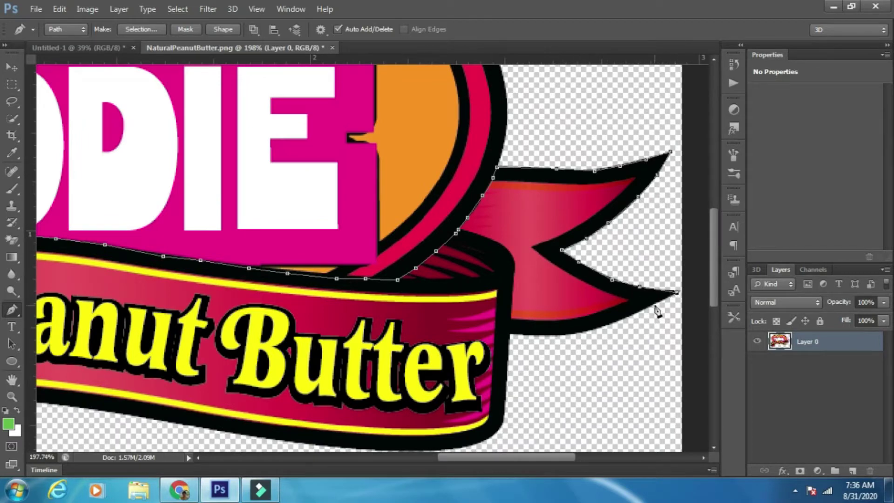
pyautogui.click(583, 330)
pyautogui.click(555, 335)
pyautogui.click(510, 333)
pyautogui.scroll(-2, 510, 344)
pyautogui.click(500, 373)
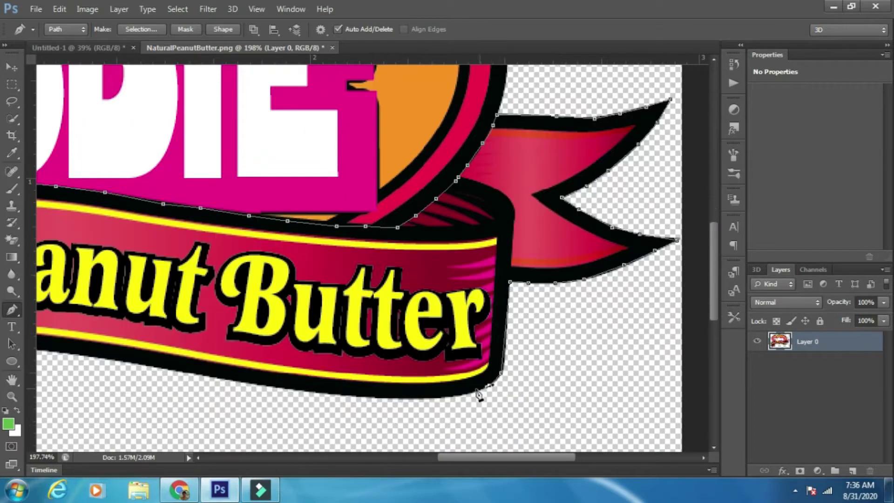
pyautogui.hscroll(-5, 536, 445)
pyautogui.click(551, 391)
pyautogui.click(475, 380)
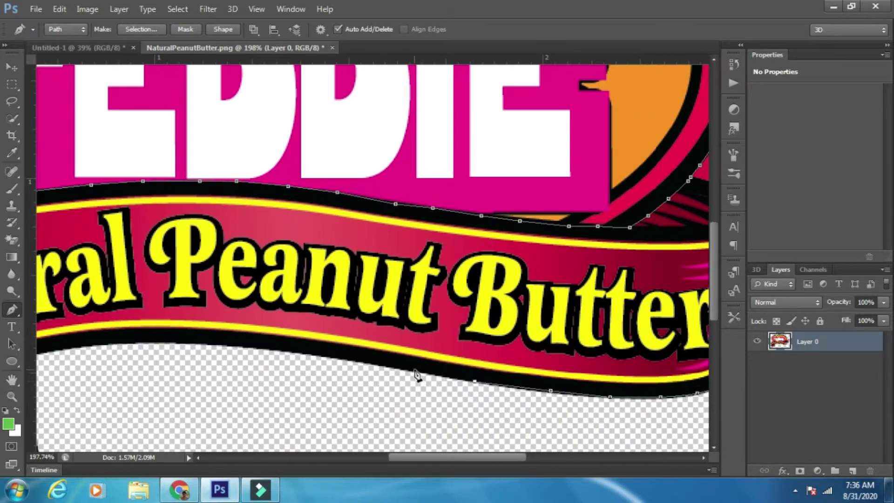
pyautogui.click(266, 349)
pyautogui.hscroll(-6, 279, 354)
pyautogui.click(515, 343)
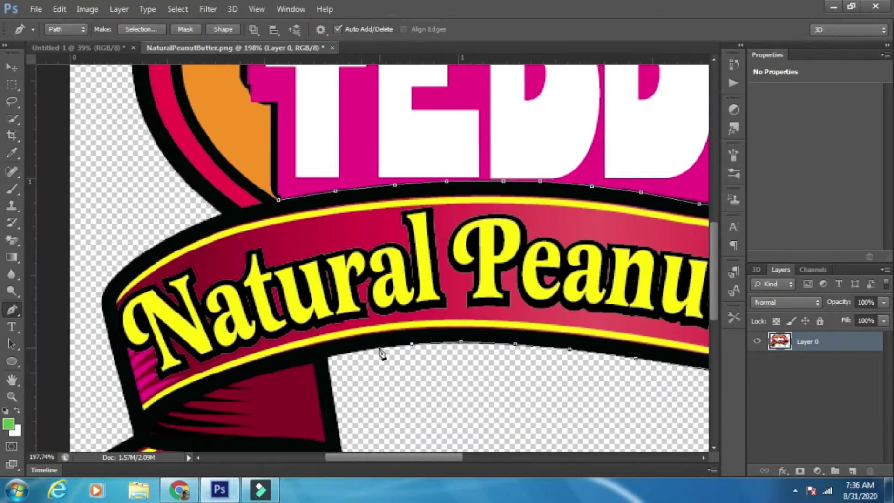
pyautogui.scroll(-3, 328, 363)
# Trace the ribbon's left end and close the outline on its top edge.
pyautogui.click(342, 357)
pyautogui.click(340, 371)
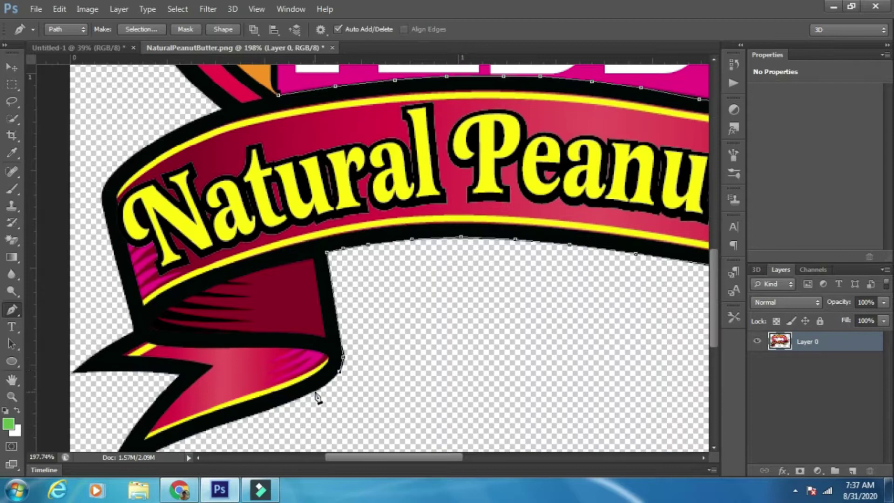
pyautogui.click(254, 413)
pyautogui.hscroll(-4, 263, 417)
pyautogui.scroll(-2, 326, 396)
pyautogui.click(408, 350)
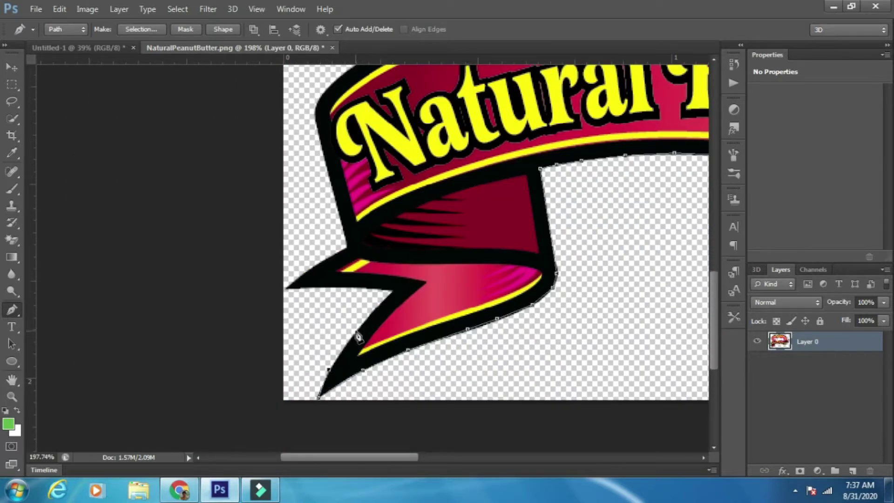
pyautogui.click(287, 287)
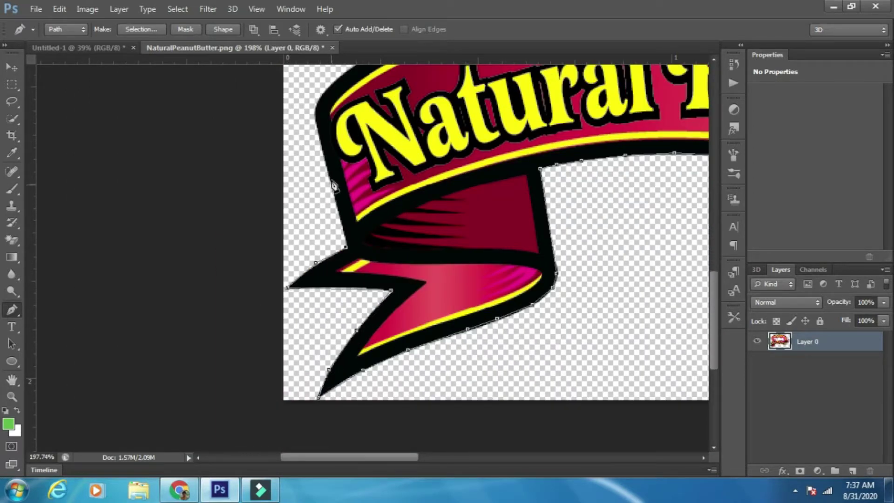
pyautogui.click(322, 152)
pyautogui.scroll(4, 322, 154)
pyautogui.click(315, 245)
pyautogui.click(339, 213)
pyautogui.click(395, 179)
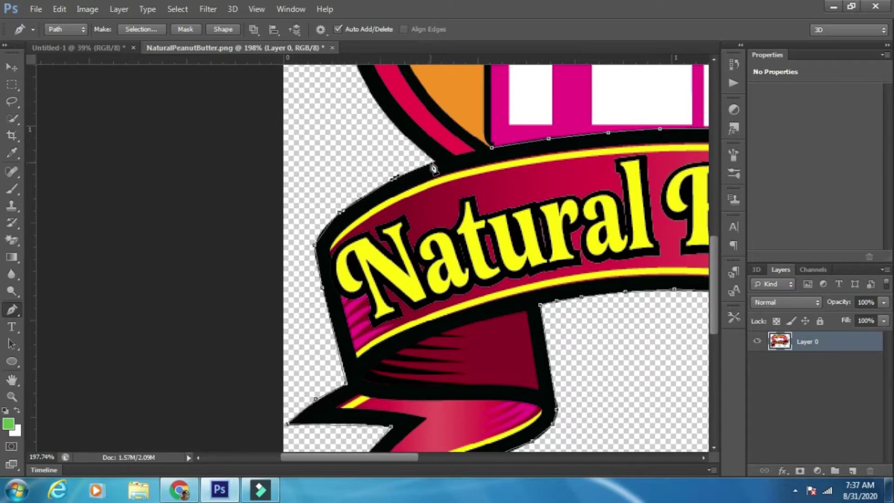
# Convert the closed path into a selection and return to Untitled-1.
pyautogui.rightClick(493, 153)
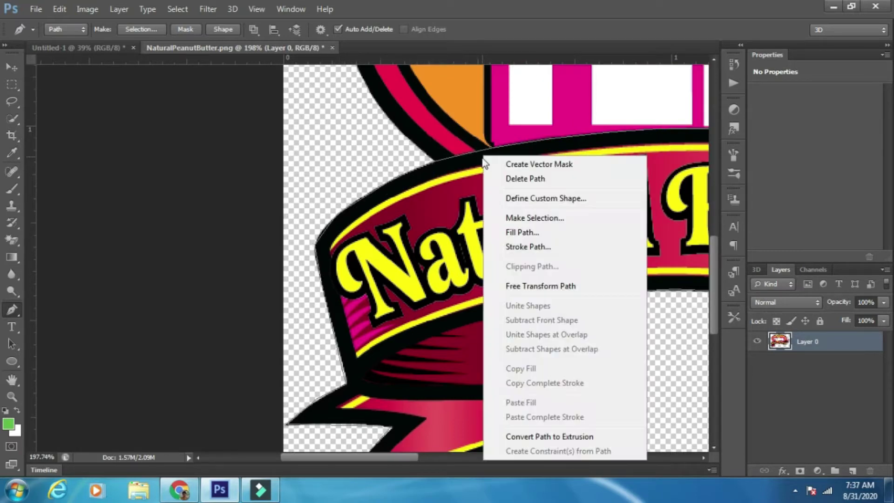
pyautogui.click(531, 216)
pyautogui.click(107, 48)
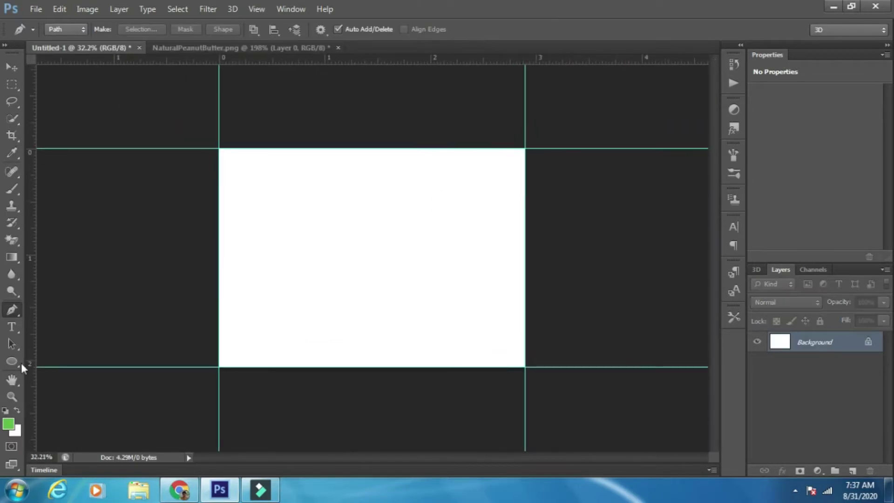
# Draw a black-filled ellipse across the canvas.
pyautogui.press('u')
pyautogui.click(117, 30)
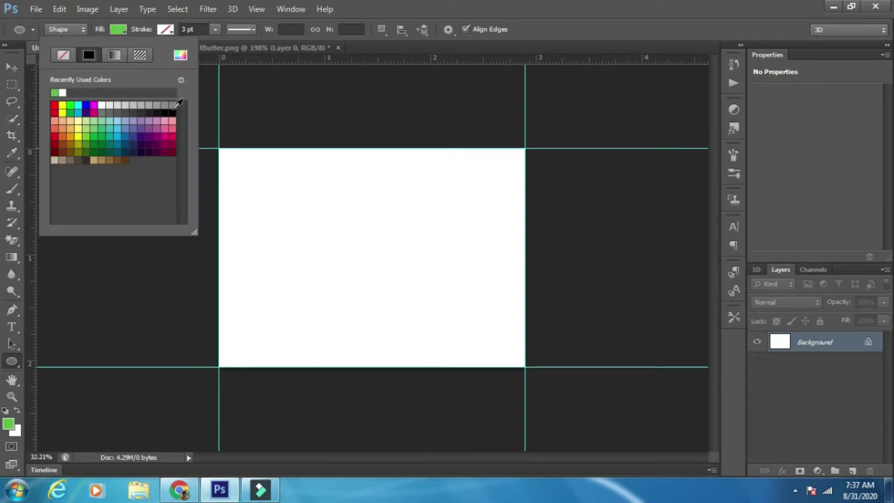
pyautogui.click(172, 112)
pyautogui.click(101, 105)
pyautogui.click(172, 112)
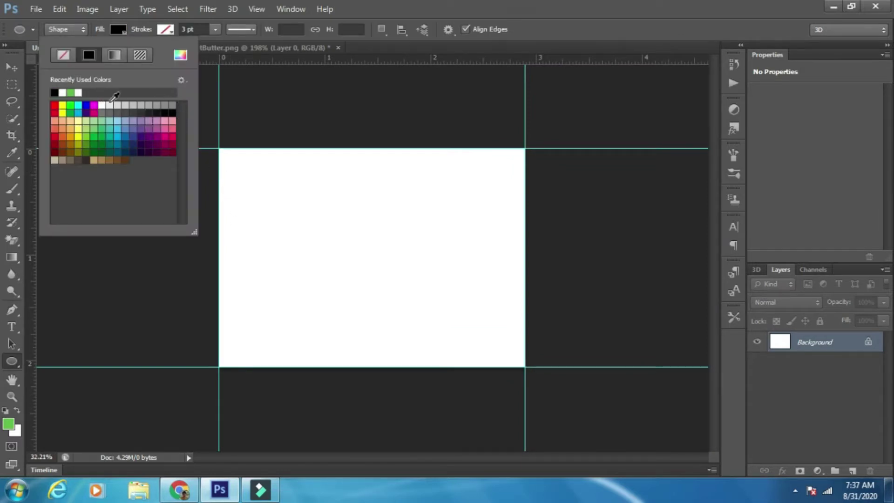
pyautogui.moveTo(229, 175); pyautogui.dragTo(514, 334)
# Enlarge the ellipse slightly toward its top corners.
pyautogui.hotkey('ctrl', 't')
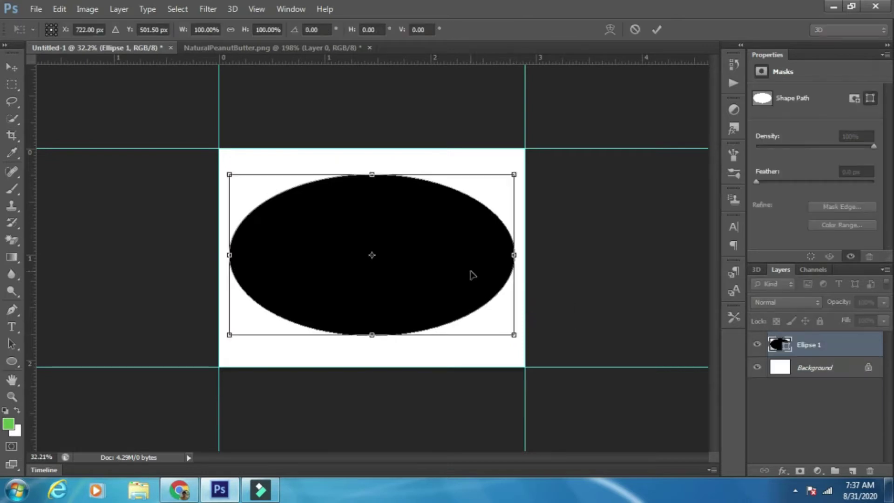
pyautogui.moveTo(514, 175); pyautogui.dragTo(518, 172)
pyautogui.moveTo(226, 171); pyautogui.dragTo(224, 169)
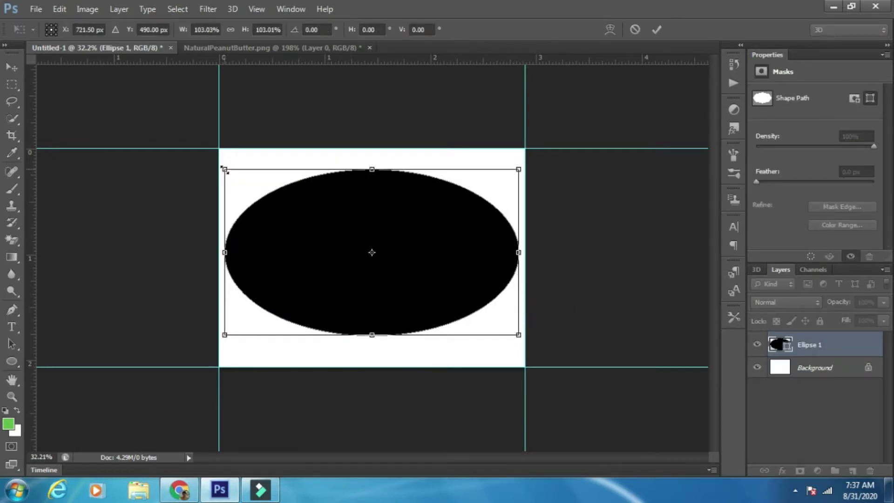
pyautogui.press('Return')
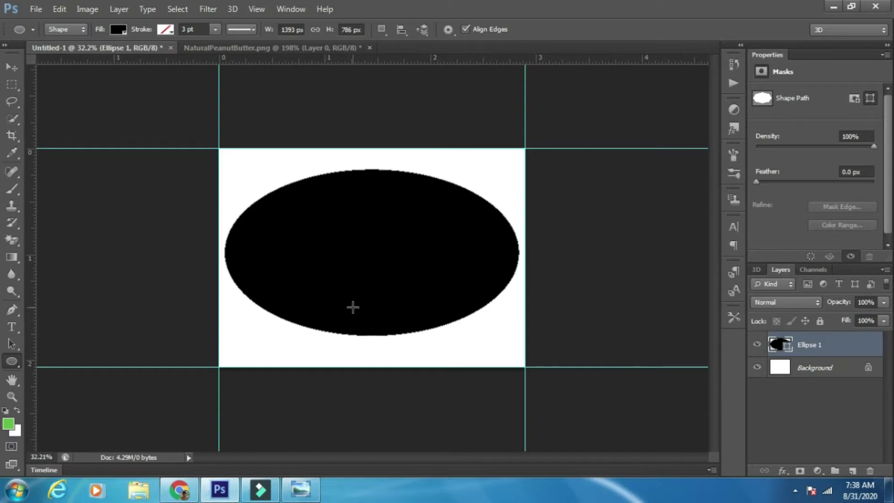
# Widen the ellipse on both sides and nudge it upward.
pyautogui.hotkey('ctrl', 't')
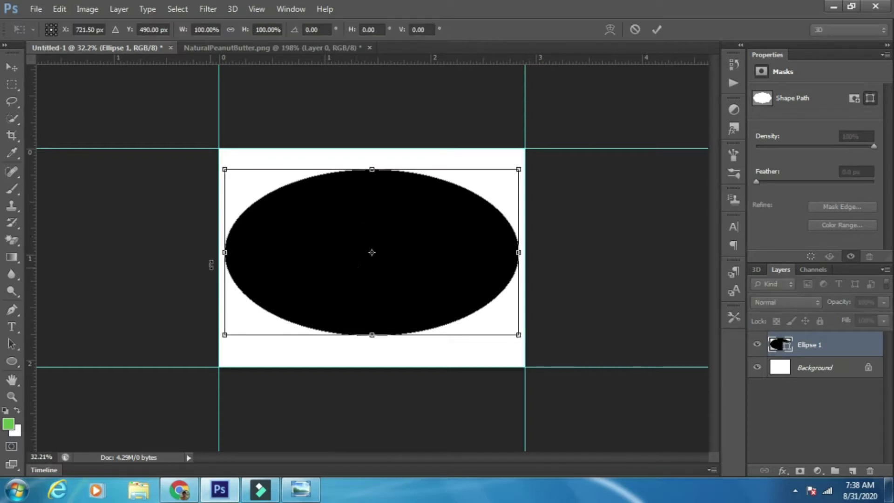
pyautogui.moveTo(225, 252); pyautogui.dragTo(219, 253)
pyautogui.moveTo(519, 252)
pyautogui.mouseDown()
pyautogui.moveTo(526, 252)
pyautogui.moveTo(516, 253)
pyautogui.mouseUp()
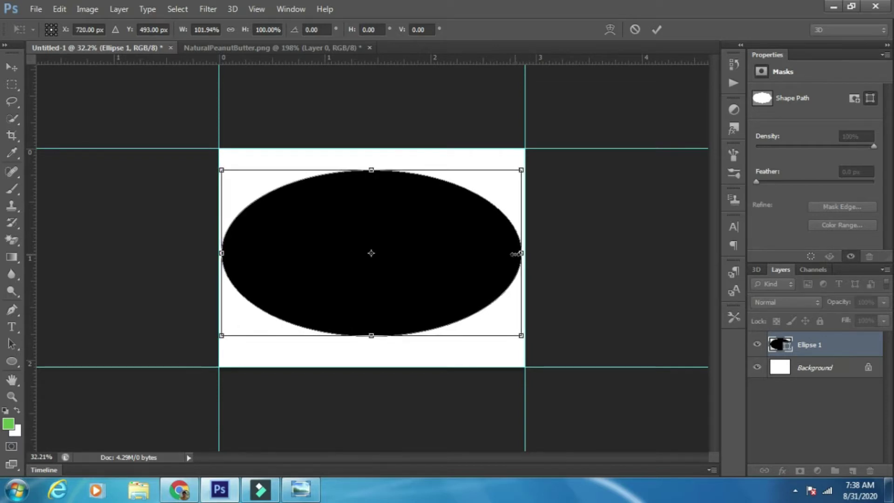
pyautogui.press('Up')
pyautogui.press('Up')
pyautogui.press('Up')
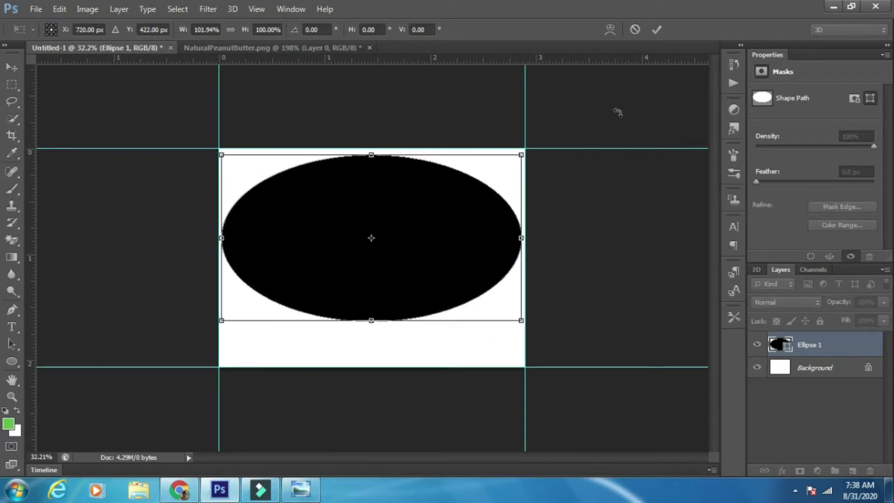
pyautogui.press('Return')
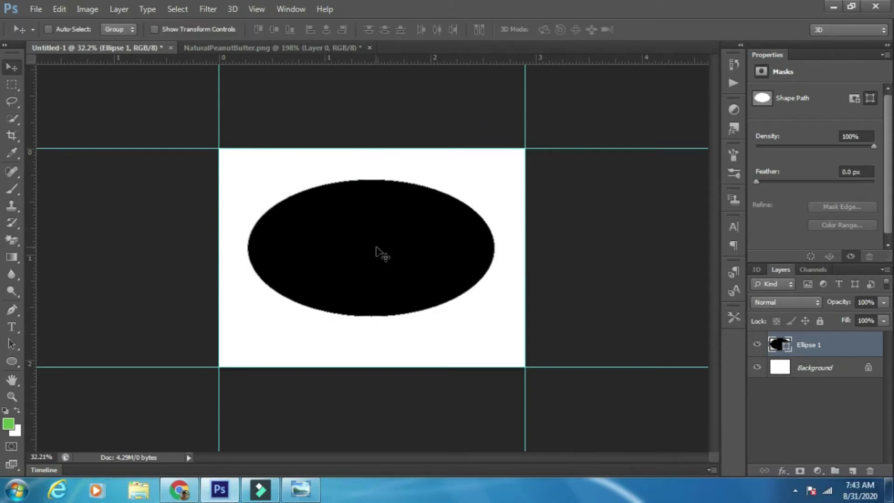
# Shrink the ellipse slightly from its lower-left corner.
pyautogui.hotkey('ctrl', 't')
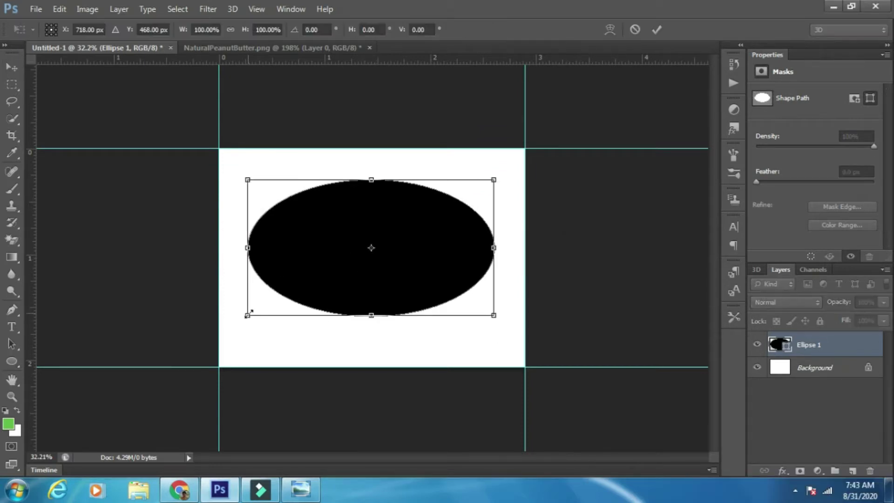
pyautogui.moveTo(246, 314); pyautogui.dragTo(253, 311)
pyautogui.press('Return')
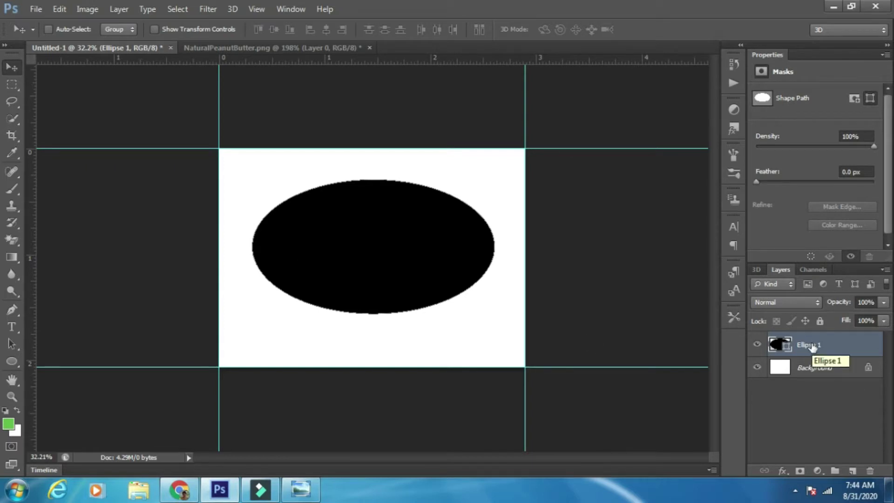
# Group Ellipse 1 and rename Group 1 to 'itim BG'.
pyautogui.hotkey('ctrl', 'g')
pyautogui.press('i')
pyautogui.press('m')
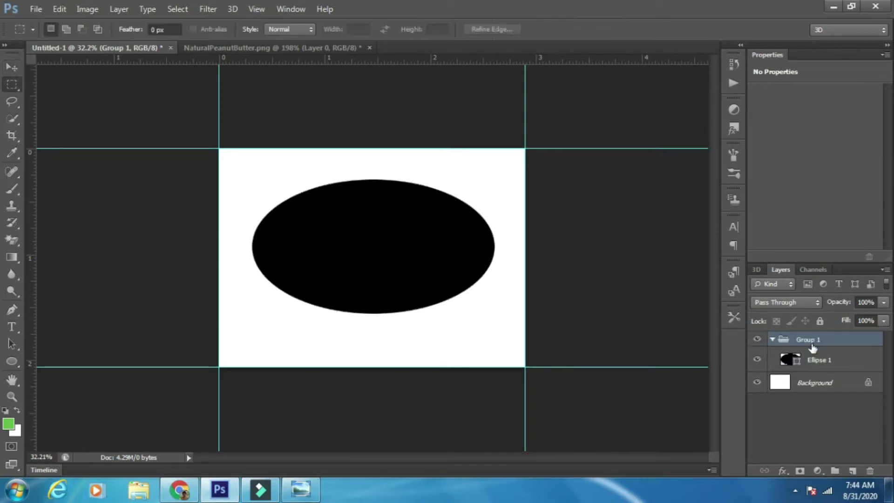
pyautogui.doubleClick(808, 339)
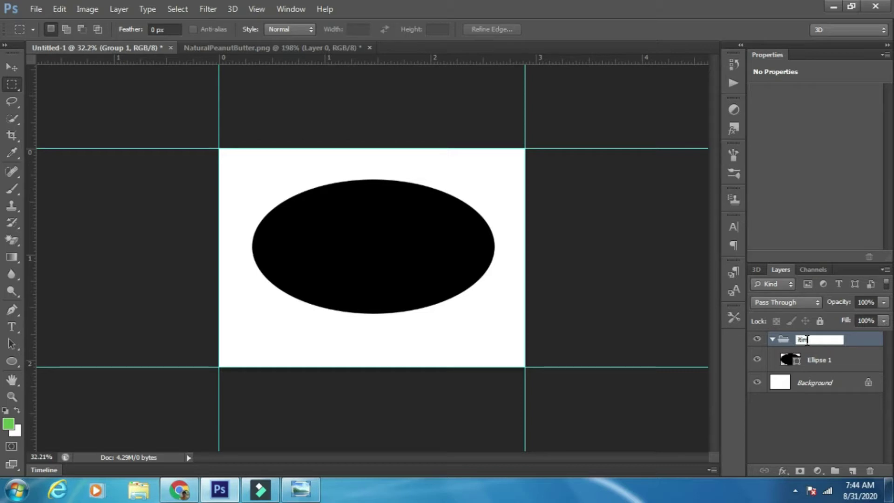
pyautogui.write('BG')
pyautogui.press('Return')
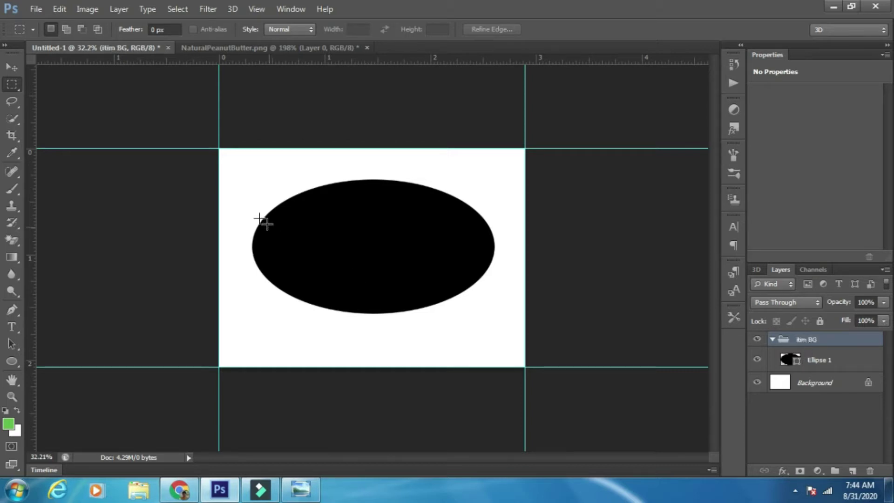
pyautogui.moveTo(359, 162); pyautogui.dragTo(523, 252)
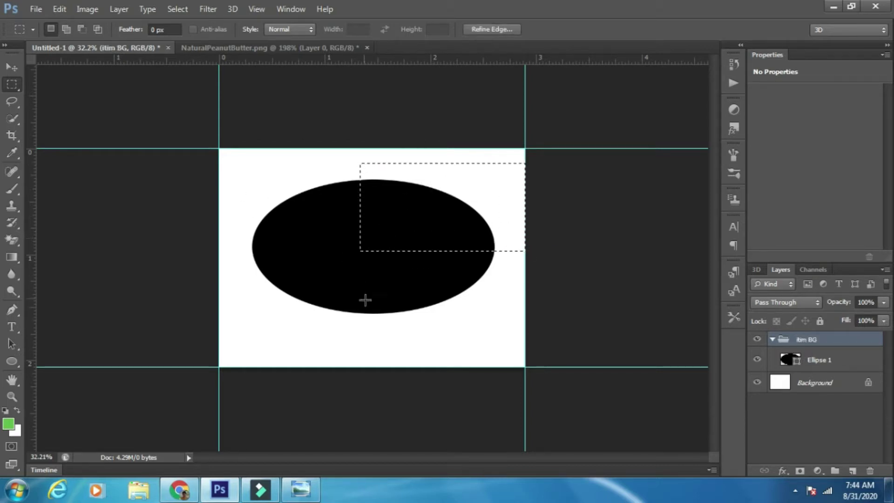
pyautogui.click(365, 299)
# Draw a dark crimson ellipse over the black one.
pyautogui.click(13, 363)
pyautogui.click(118, 30)
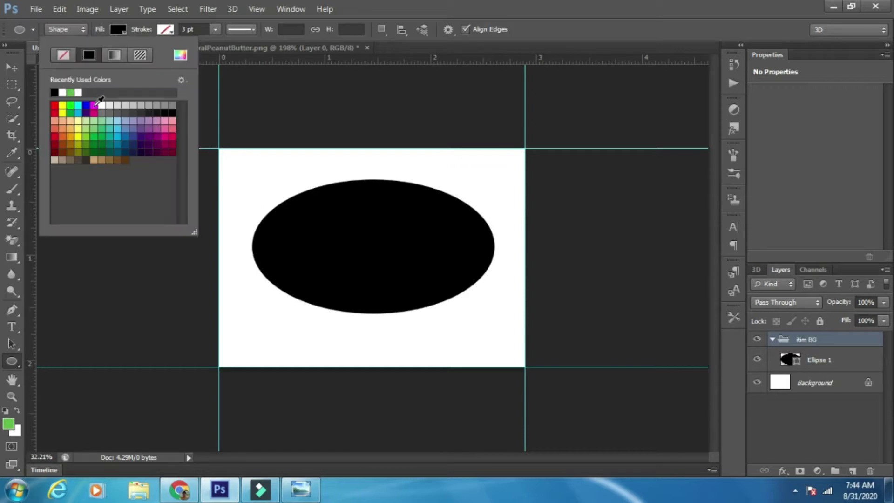
pyautogui.click(171, 133)
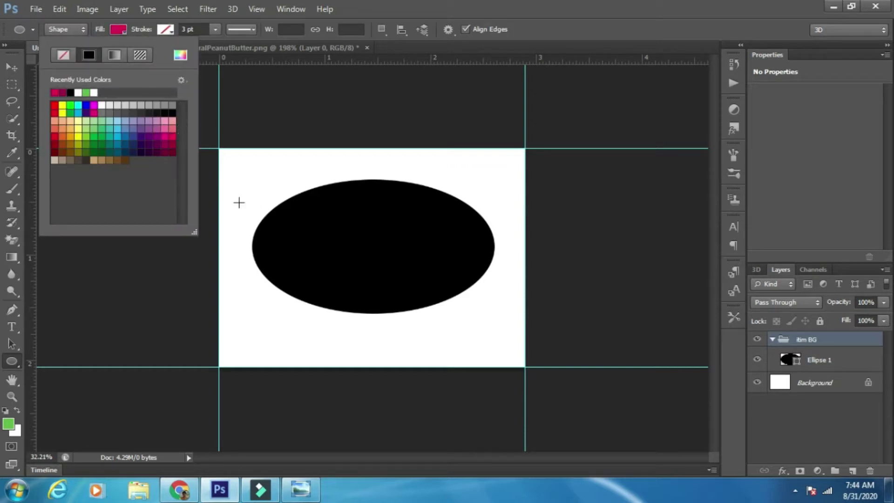
pyautogui.moveTo(291, 195); pyautogui.dragTo(517, 297)
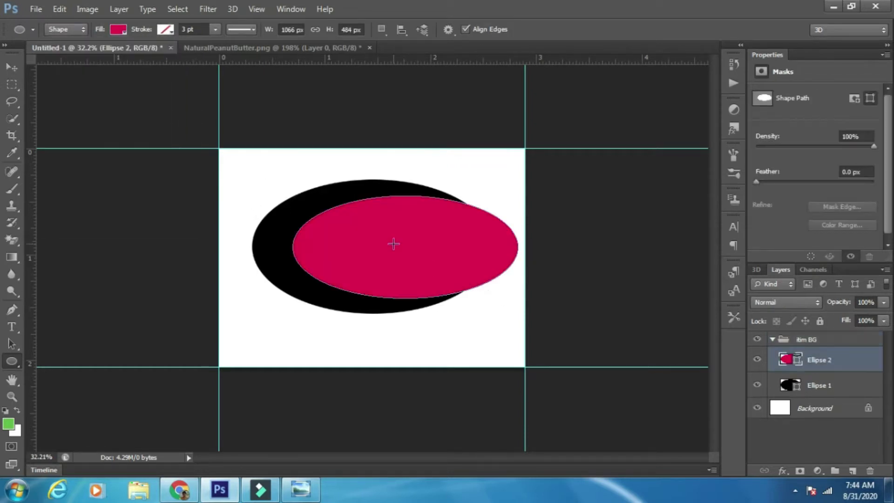
# Centre and resize the crimson ellipse to leave an even black rim.
pyautogui.hotkey('ctrl', 't')
pyautogui.moveTo(386, 248)
pyautogui.mouseDown()
pyautogui.moveTo(354, 256)
pyautogui.moveTo(355, 241)
pyautogui.mouseUp()
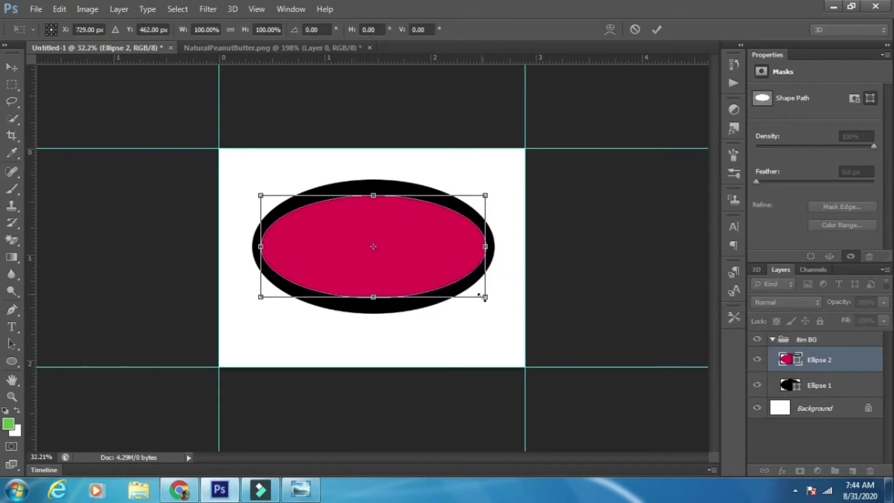
pyautogui.moveTo(375, 192); pyautogui.dragTo(375, 183)
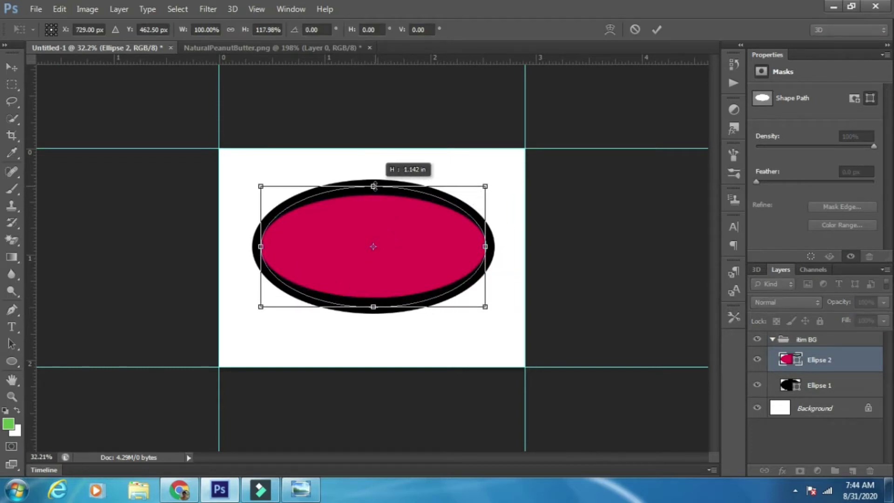
pyautogui.moveTo(485, 246); pyautogui.dragTo(486, 247)
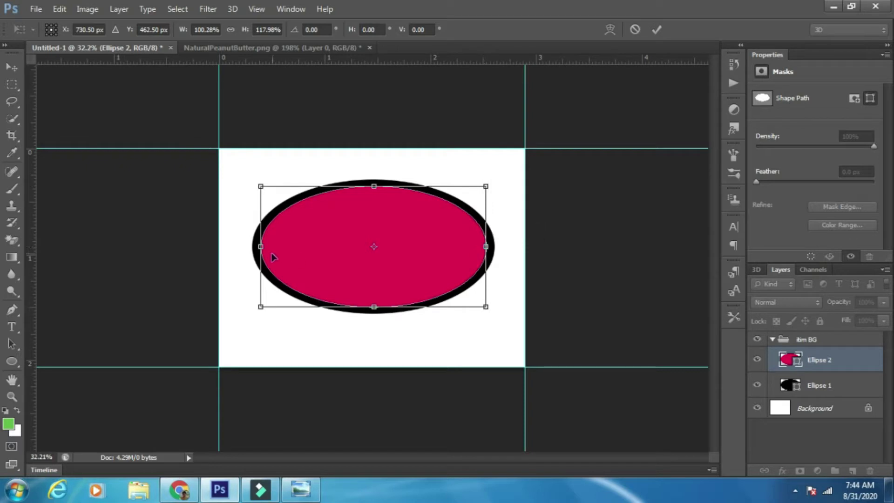
pyautogui.moveTo(260, 246); pyautogui.dragTo(258, 246)
pyautogui.scroll(2, 418, 260)
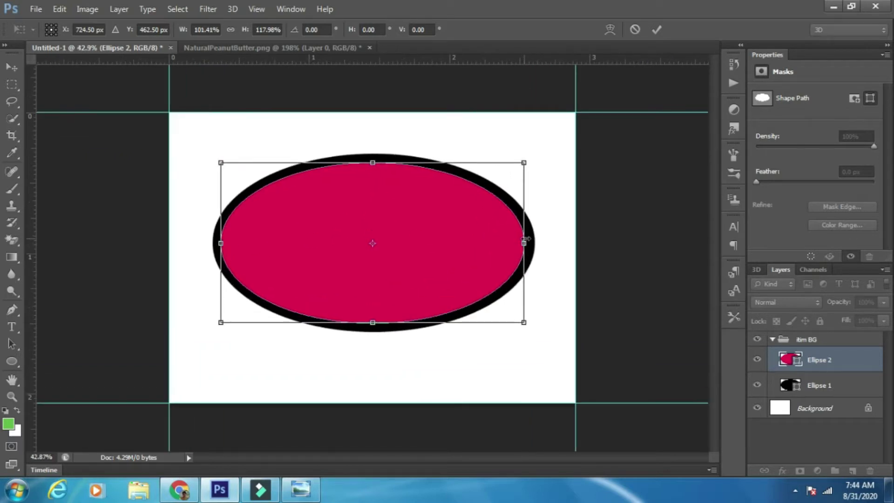
pyautogui.moveTo(526, 239); pyautogui.dragTo(530, 238)
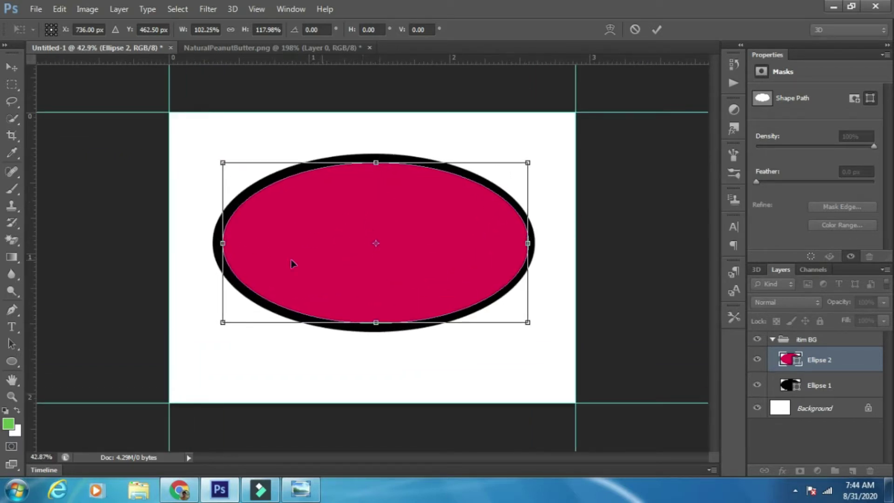
pyautogui.moveTo(222, 243); pyautogui.dragTo(219, 243)
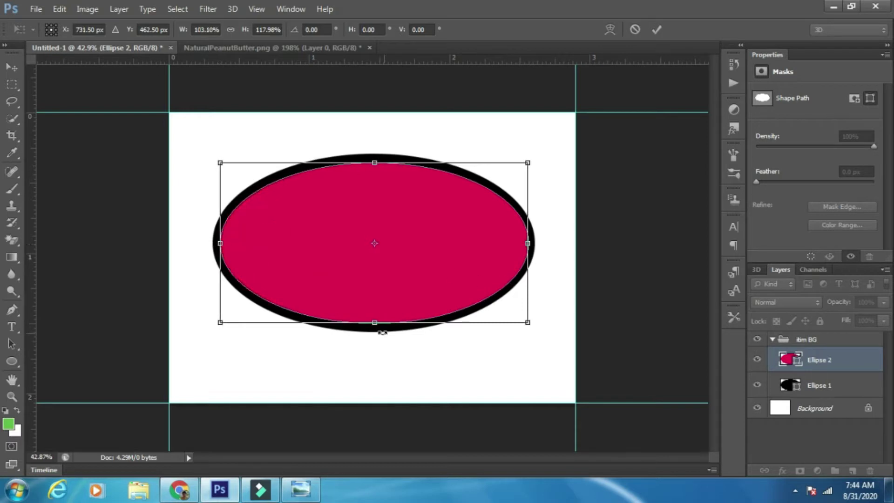
pyautogui.press('Return')
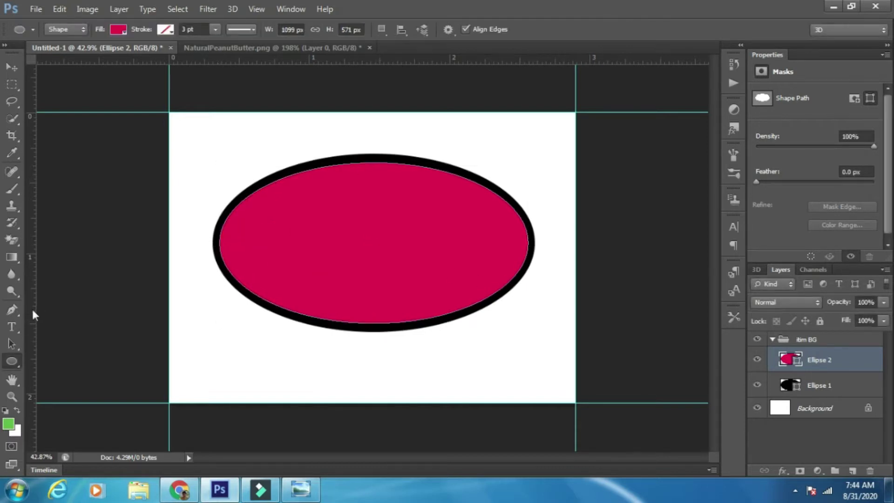
# Add vertical and horizontal centre guides and nudge both ellipses upward.
pyautogui.moveTo(33, 315); pyautogui.dragTo(372, 324)
pyautogui.moveTo(424, 58); pyautogui.dragTo(426, 242)
pyautogui.keyDown('shift'); pyautogui.click(819, 385); pyautogui.keyUp('shift')
pyautogui.press('v')
pyautogui.hotkey('shift', 'Up')
pyautogui.hotkey('shift', 'Up')
pyautogui.hotkey('shift', 'Up')
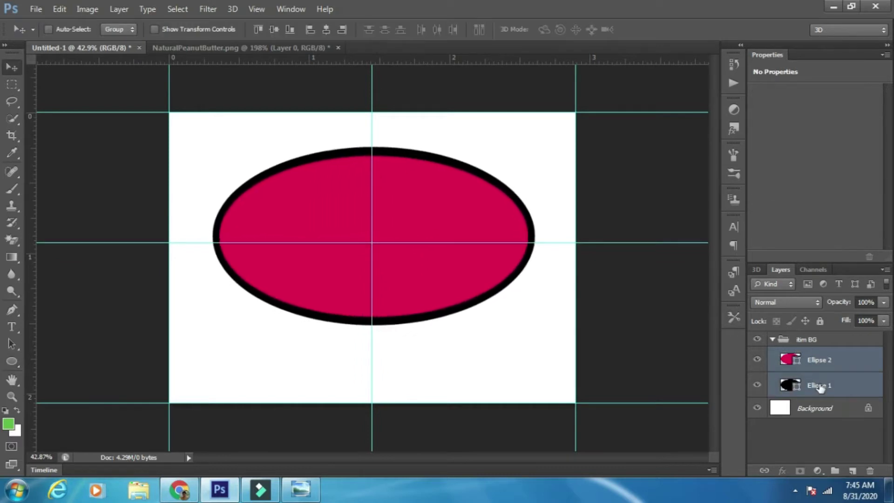
pyautogui.hotkey('shift', 'Up')
pyautogui.hotkey('shift', 'Up')
pyautogui.click(833, 361)
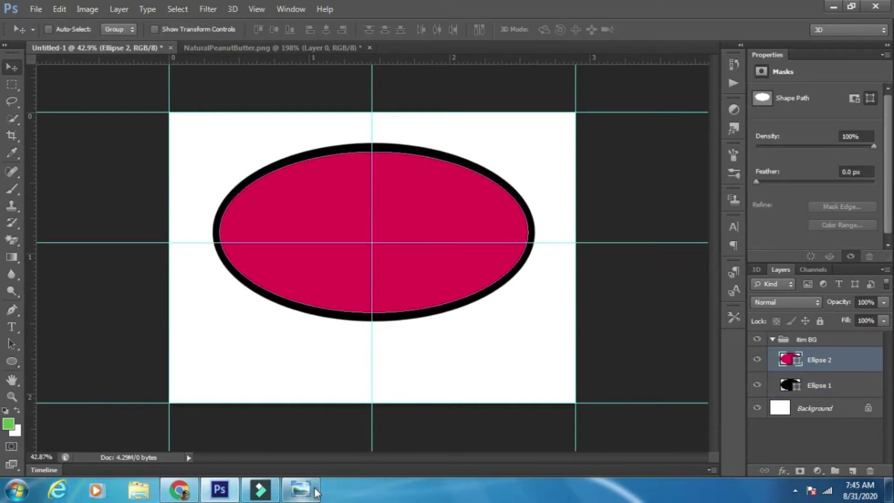
pyautogui.click(848, 339)
# Draw an orange-filled ellipse over the crimson one.
pyautogui.click(12, 361)
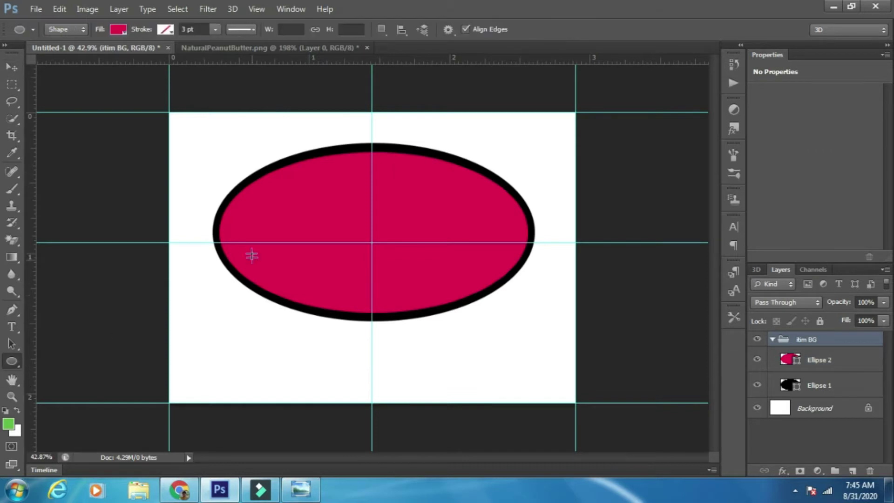
pyautogui.click(115, 32)
pyautogui.click(62, 135)
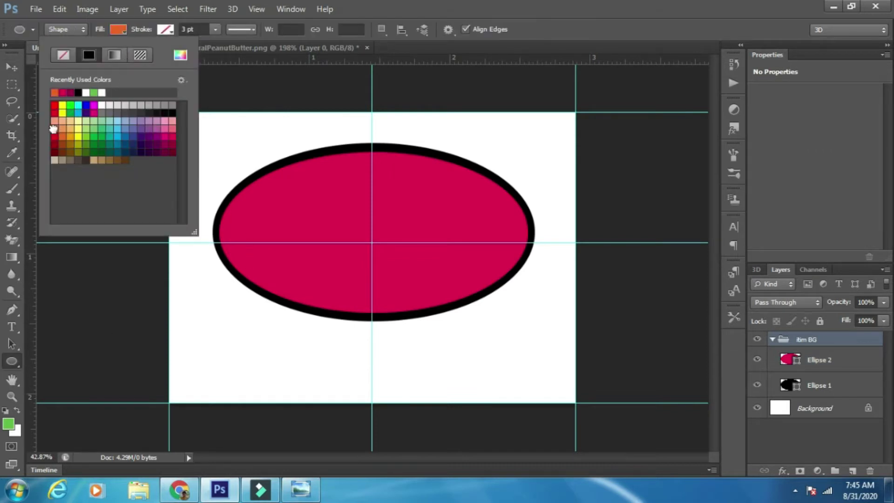
pyautogui.click(54, 129)
pyautogui.click(255, 202)
pyautogui.moveTo(250, 194); pyautogui.dragTo(555, 319)
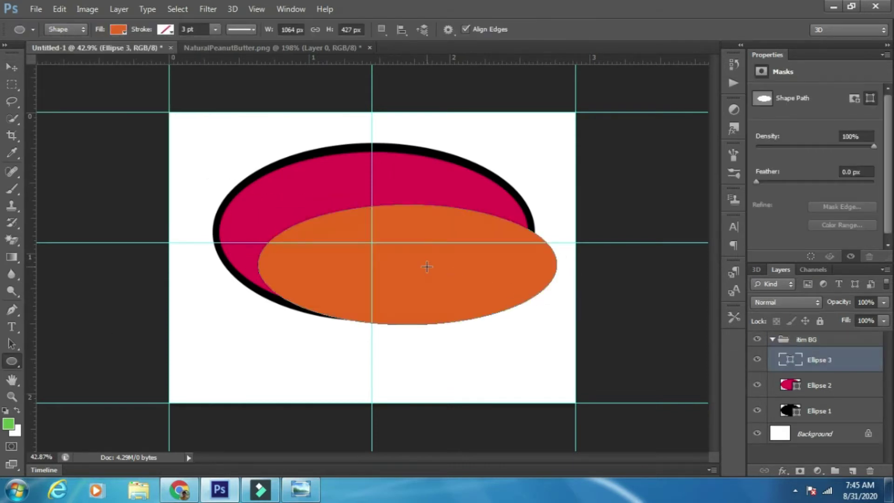
# Move the orange ellipse to the centre and stretch it taller.
pyautogui.press('v')
pyautogui.moveTo(429, 264); pyautogui.dragTo(391, 242)
pyautogui.hotkey('ctrl', 't')
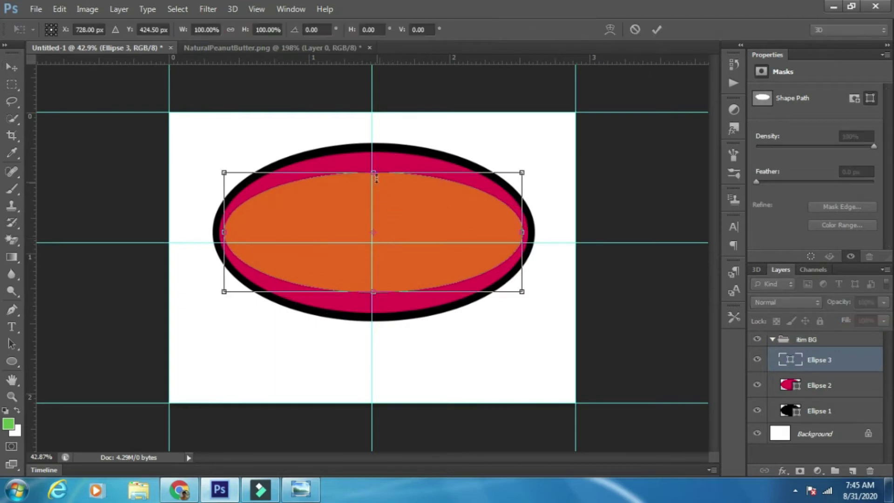
pyautogui.moveTo(373, 173); pyautogui.dragTo(374, 160)
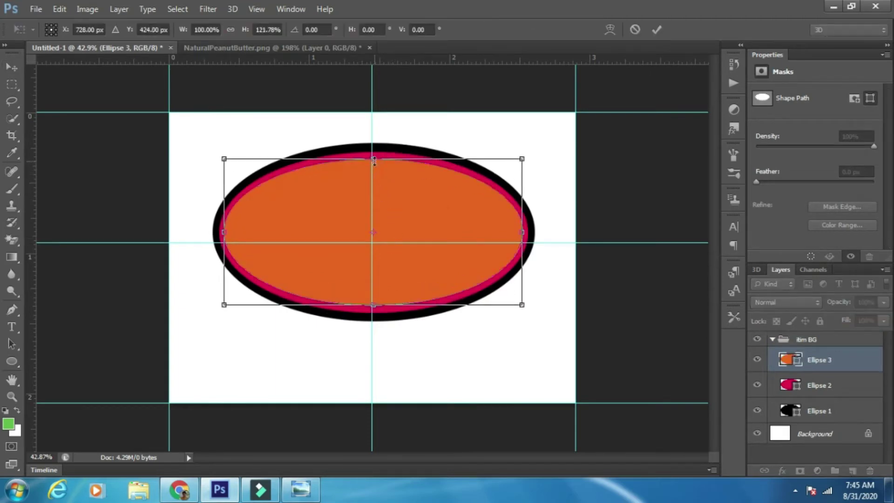
pyautogui.press('Return')
# Add a black Stroke layer style to Ellipse 3.
pyautogui.rightClick(823, 365)
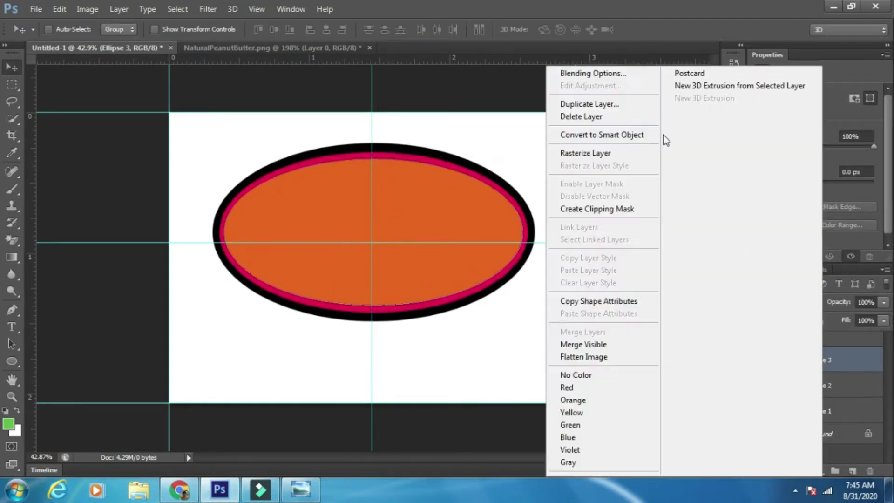
pyautogui.click(601, 75)
pyautogui.click(442, 308)
pyautogui.moveTo(589, 255); pyautogui.dragTo(593, 255)
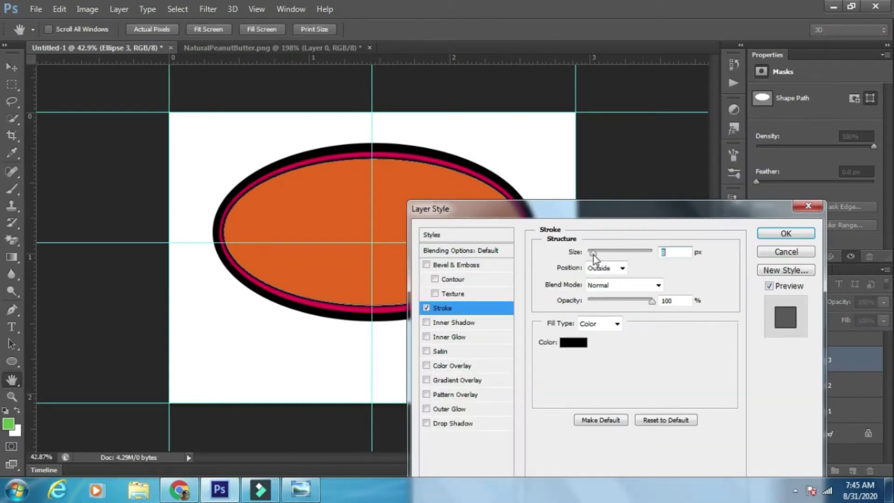
pyautogui.click(775, 233)
# Narrow the orange ellipse from the left and extend it up and down.
pyautogui.hotkey('ctrl', 't')
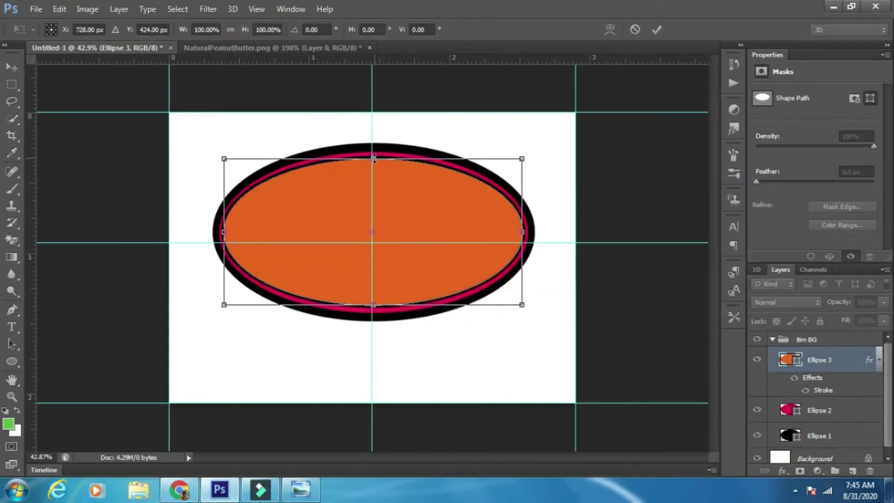
pyautogui.moveTo(221, 232); pyautogui.dragTo(228, 232)
pyautogui.moveTo(374, 298); pyautogui.dragTo(374, 306)
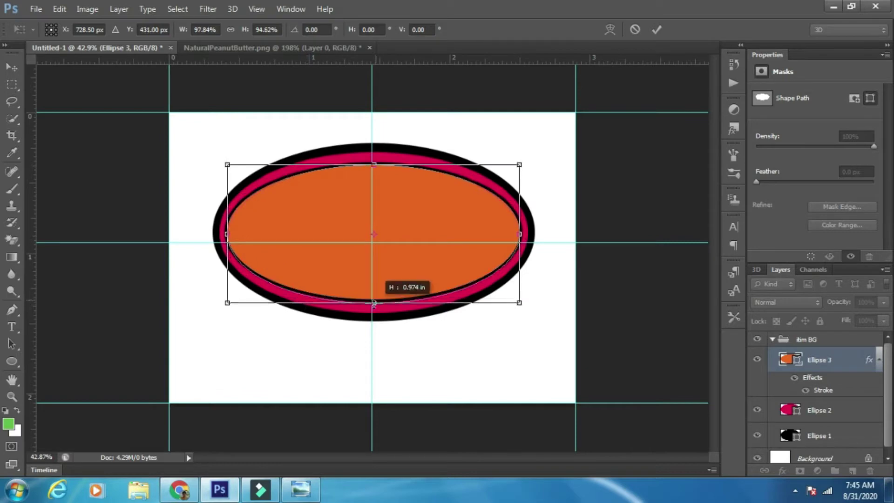
pyautogui.moveTo(372, 165); pyautogui.dragTo(373, 159)
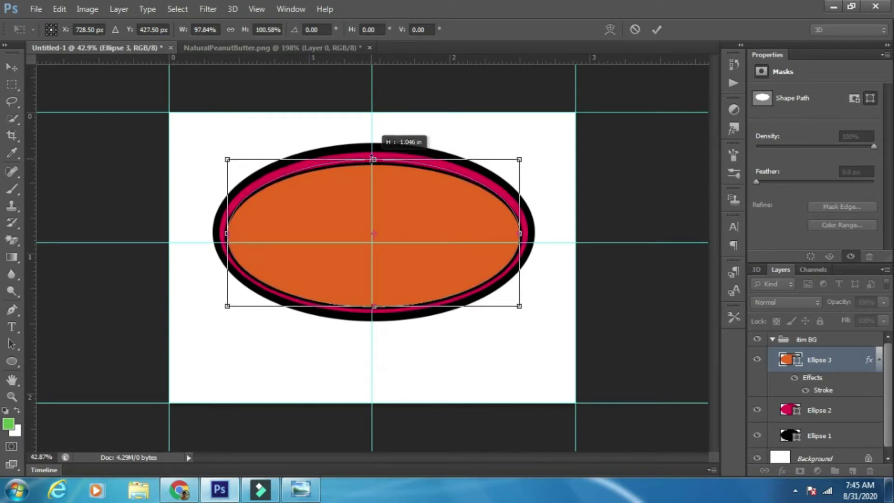
pyautogui.press('Return')
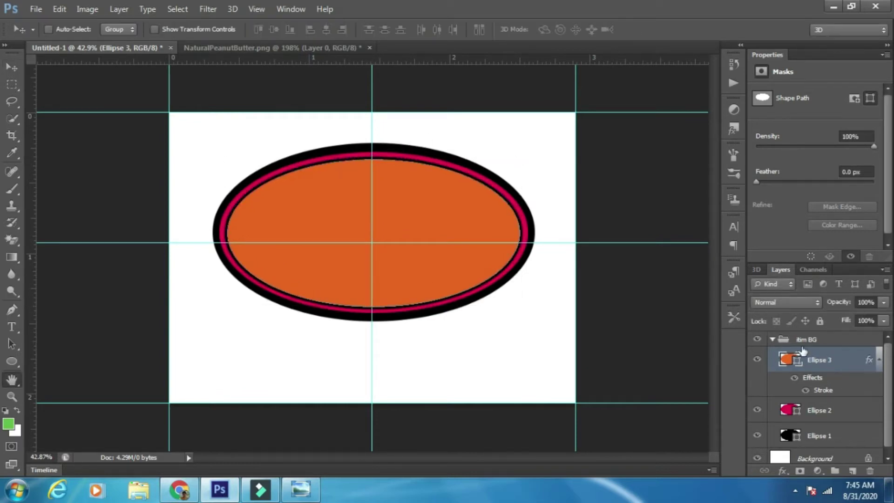
# Set the orange ellipse's stroke size to 3 px.
pyautogui.doubleClick(869, 359)
pyautogui.click(442, 307)
pyautogui.press('BackSpace')
pyautogui.press('BackSpace')
pyautogui.write('3')
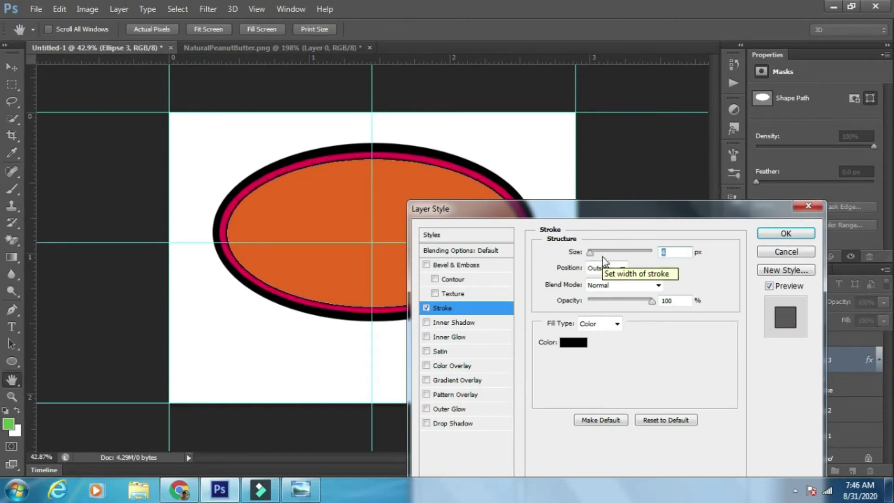
pyautogui.click(775, 235)
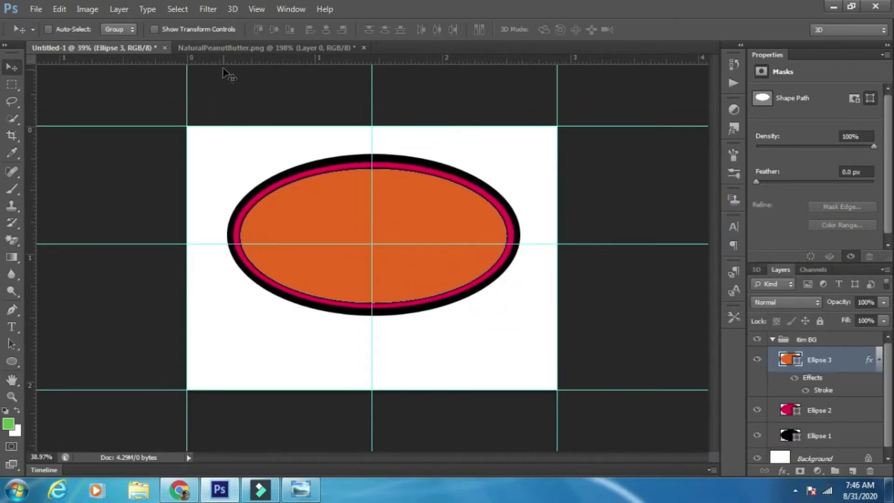
# Enlarge the Natural Peanut Butter banner (Layer 1) and tilt it slightly across the ellipses.
pyautogui.moveTo(290, 344); pyautogui.dragTo(219, 375)
pyautogui.moveTo(523, 246)
pyautogui.mouseDown()
pyautogui.moveTo(576, 238)
pyautogui.moveTo(539, 238)
pyautogui.moveTo(515, 267)
pyautogui.mouseUp()
pyautogui.moveTo(584, 234); pyautogui.dragTo(543, 254)
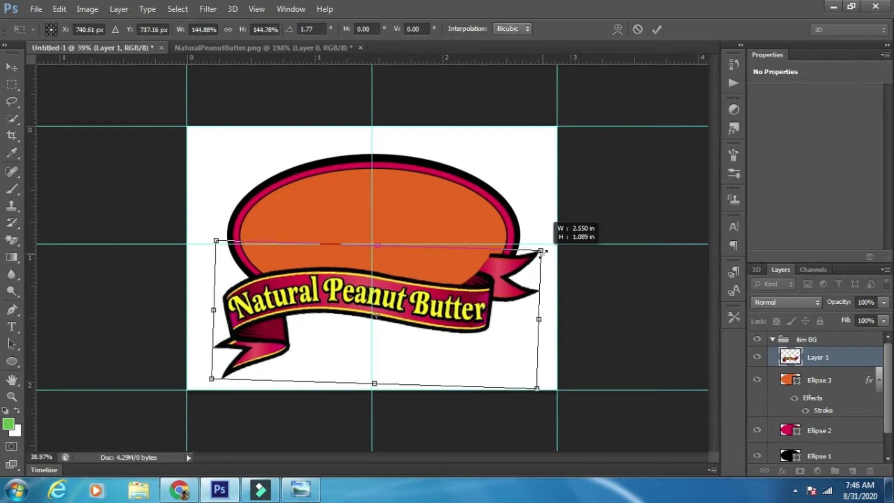
pyautogui.press('Return')
# Shrink the three ellipse layers to about 87% and shift them right.
pyautogui.click(819, 380)
pyautogui.keyDown('shift'); pyautogui.click(820, 431); pyautogui.keyUp('shift')
pyautogui.keyDown('shift'); pyautogui.click(818, 457); pyautogui.keyUp('shift')
pyautogui.hotkey('ctrl', 't')
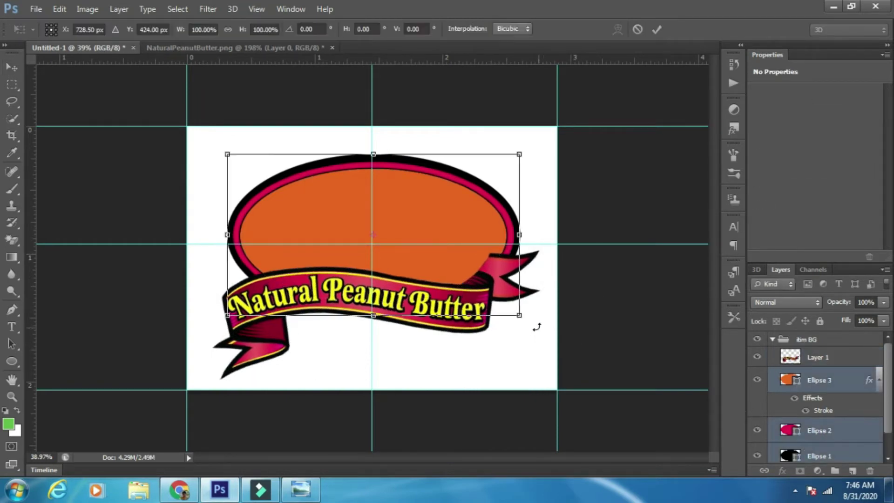
pyautogui.moveTo(519, 311); pyautogui.dragTo(480, 290)
pyautogui.moveTo(430, 220); pyautogui.dragTo(448, 223)
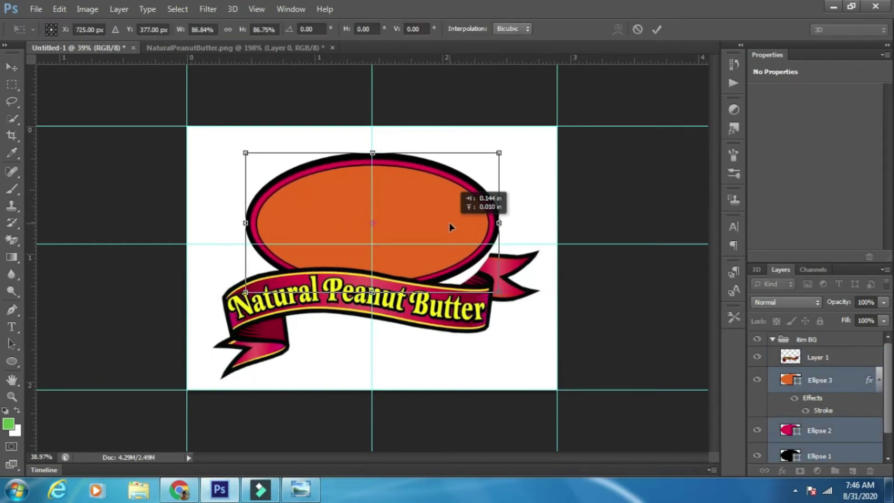
pyautogui.press('Return')
# Reposition the banner slightly right, then nudge it up to sit across the ellipses' bottom.
pyautogui.click(820, 357)
pyautogui.moveTo(411, 282); pyautogui.dragTo(417, 290)
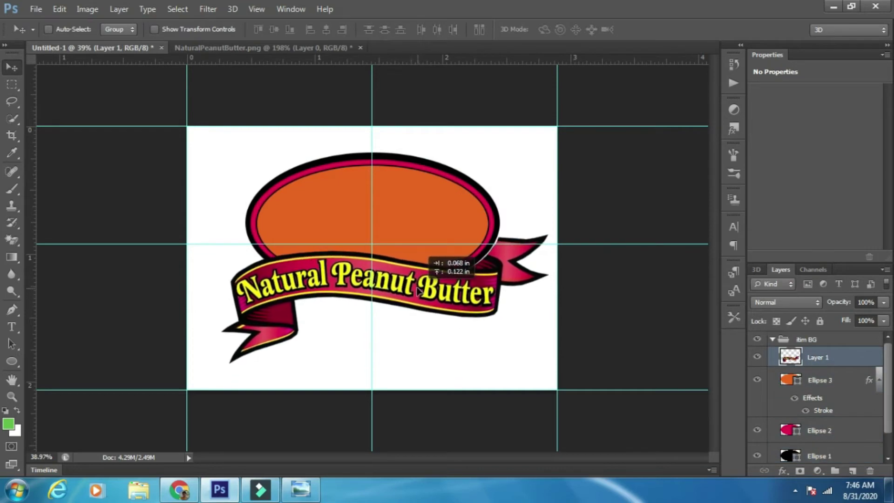
pyautogui.hotkey('shift', 'Up')
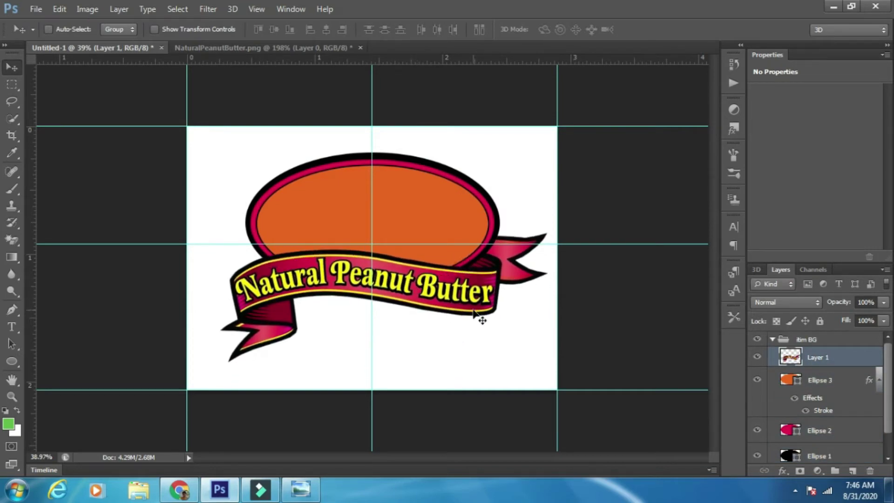
pyautogui.click(819, 380)
# Scale all the logo layers to about 112% and nudge the logo down.
pyautogui.keyDown('shift'); pyautogui.click(820, 456); pyautogui.keyUp('shift')
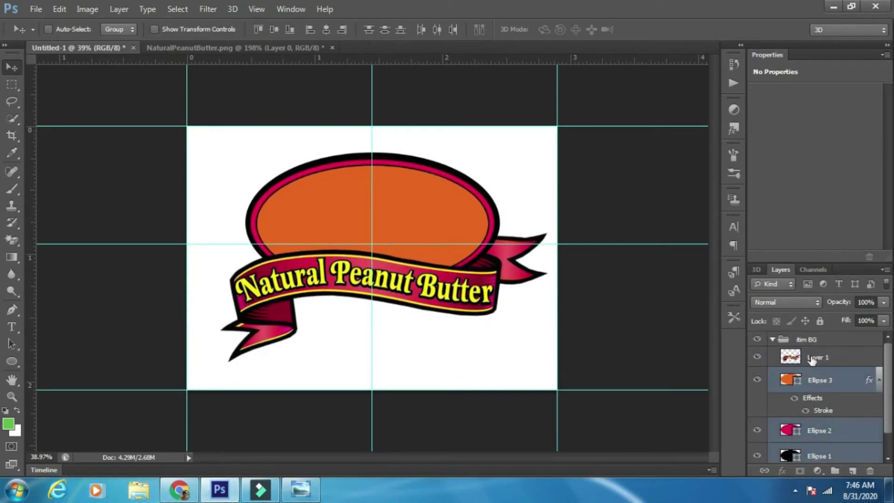
pyautogui.keyDown('ctrl'); pyautogui.click(791, 358); pyautogui.keyUp('ctrl')
pyautogui.hotkey('ctrl', 't')
pyautogui.moveTo(220, 152); pyautogui.dragTo(188, 132)
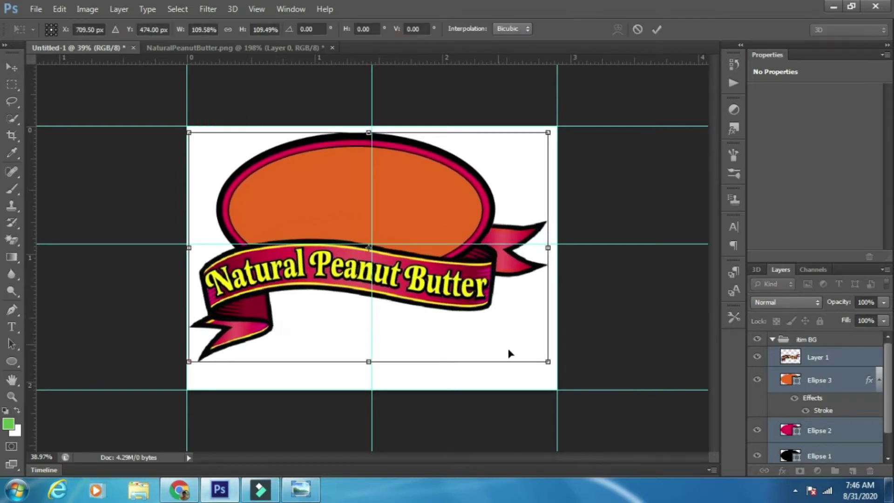
pyautogui.moveTo(548, 361); pyautogui.dragTo(555, 366)
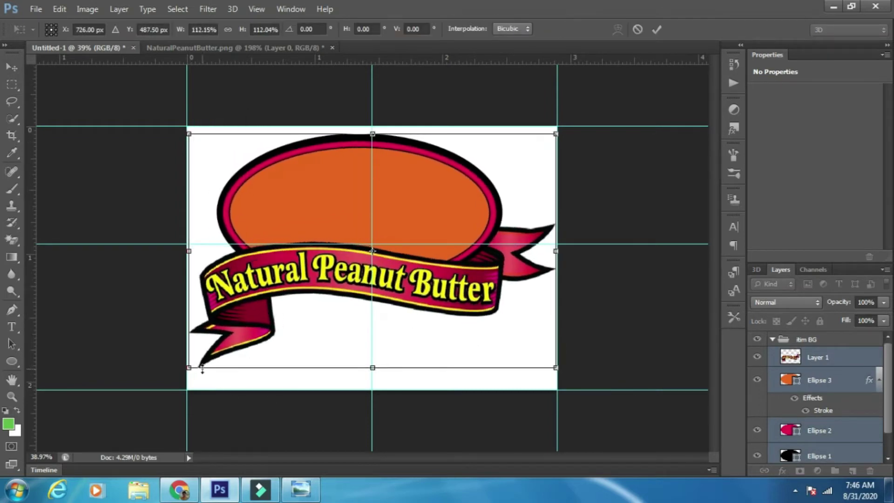
pyautogui.hotkey('shift', 'Down')
pyautogui.hotkey('shift', 'Down')
pyautogui.hotkey('shift', 'Down')
pyautogui.press('Return')
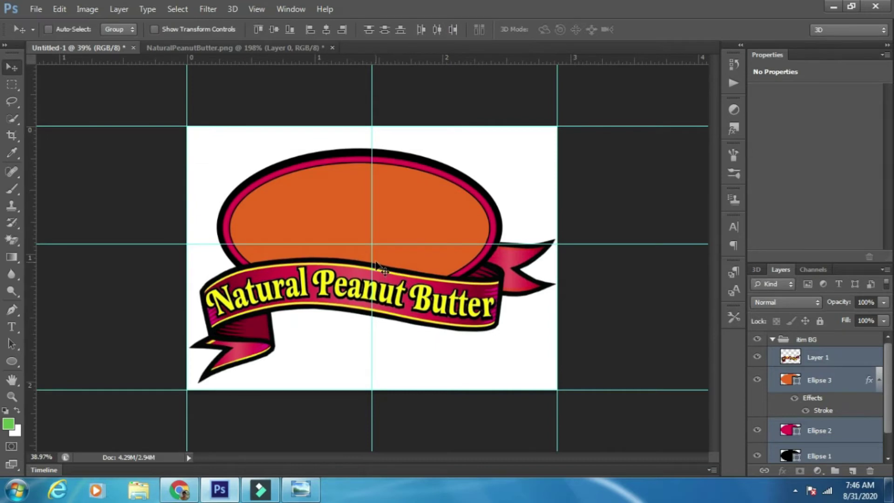
pyautogui.hotkey('ctrl', '-')
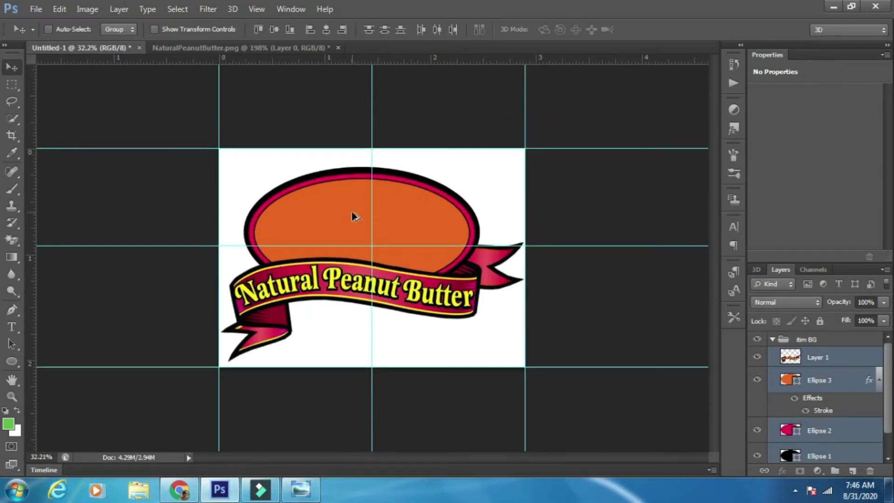
pyautogui.hotkey('ctrl', '+')
# Enlarge just the ellipse layers to about 107.5% behind the banner.
pyautogui.rightClick(299, 203)
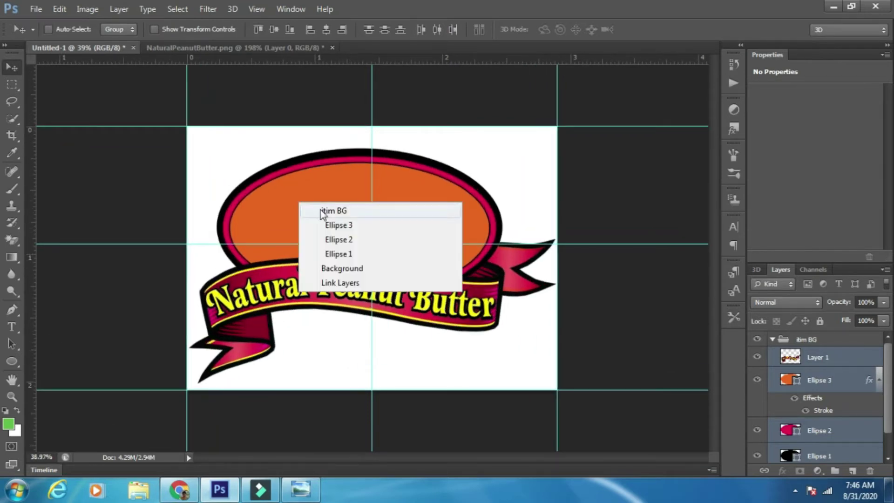
pyautogui.click(828, 397)
pyautogui.keyDown('ctrl'); pyautogui.click(815, 430); pyautogui.keyUp('ctrl')
pyautogui.keyDown('ctrl'); pyautogui.click(813, 456); pyautogui.keyUp('ctrl')
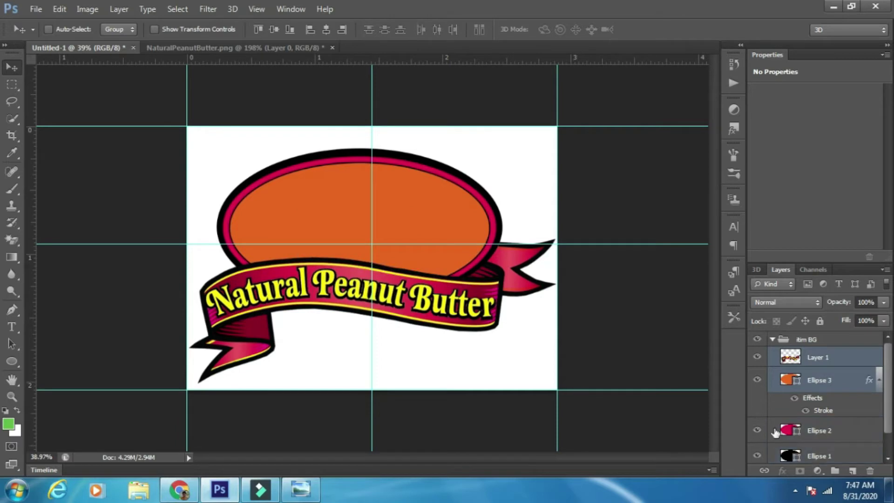
pyautogui.keyDown('ctrl'); pyautogui.click(825, 380); pyautogui.keyUp('ctrl')
pyautogui.keyDown('ctrl'); pyautogui.click(824, 363); pyautogui.keyUp('ctrl')
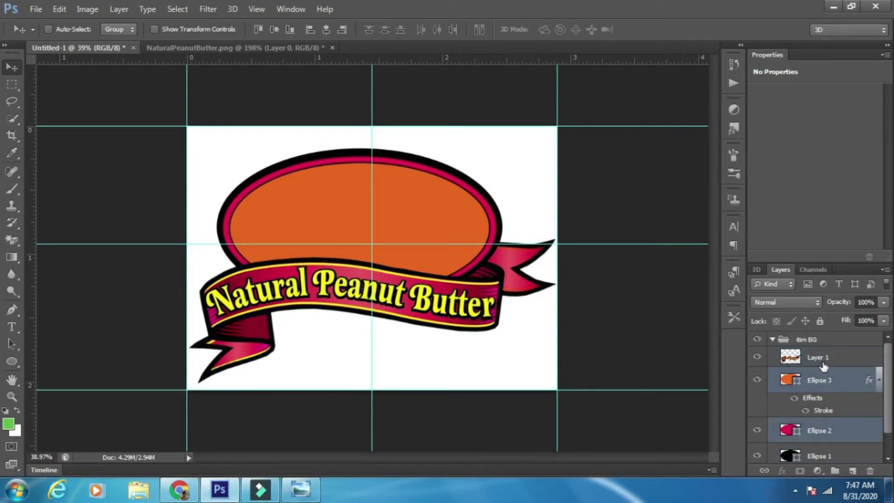
pyautogui.keyDown('ctrl'); pyautogui.click(840, 458); pyautogui.keyUp('ctrl')
pyautogui.hotkey('ctrl', 't')
pyautogui.moveTo(213, 147); pyautogui.dragTo(190, 137)
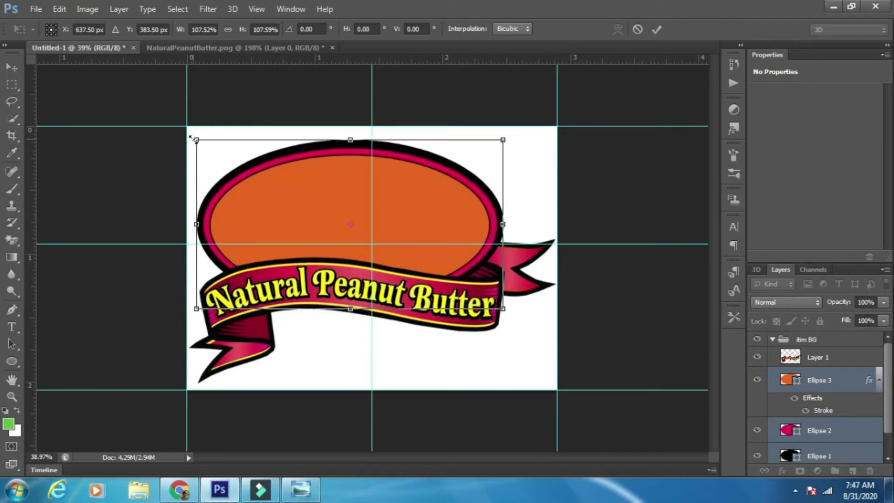
pyautogui.press('Return')
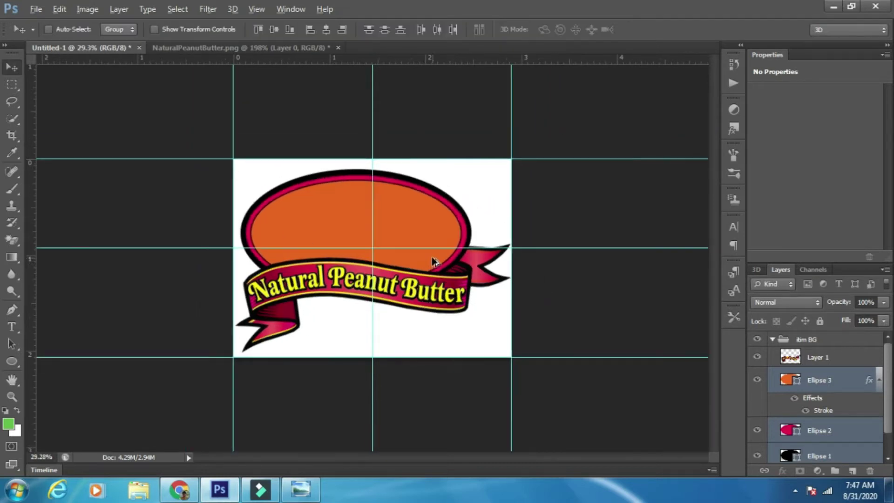
# Drag every horizontal and vertical guide off the canvas.
pyautogui.moveTo(373, 238)
pyautogui.mouseDown()
pyautogui.moveTo(349, 240)
pyautogui.moveTo(362, 60)
pyautogui.mouseUp()
pyautogui.moveTo(187, 240); pyautogui.dragTo(32, 241)
pyautogui.moveTo(558, 215); pyautogui.dragTo(530, 58)
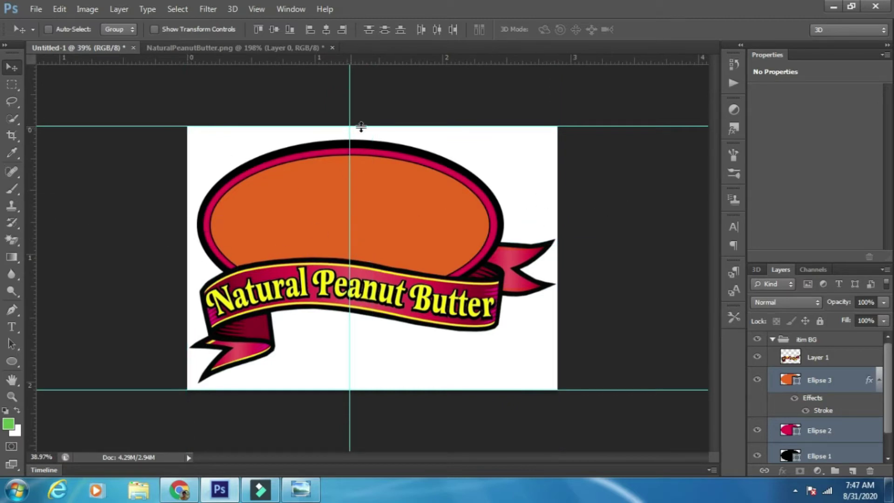
pyautogui.moveTo(359, 125); pyautogui.dragTo(410, 56)
pyautogui.moveTo(410, 389)
pyautogui.mouseDown()
pyautogui.moveTo(392, 133)
pyautogui.moveTo(377, 60)
pyautogui.mouseUp()
pyautogui.moveTo(349, 315); pyautogui.dragTo(32, 279)
pyautogui.hotkey('ctrl', '-')
pyautogui.hotkey('ctrl', '0')
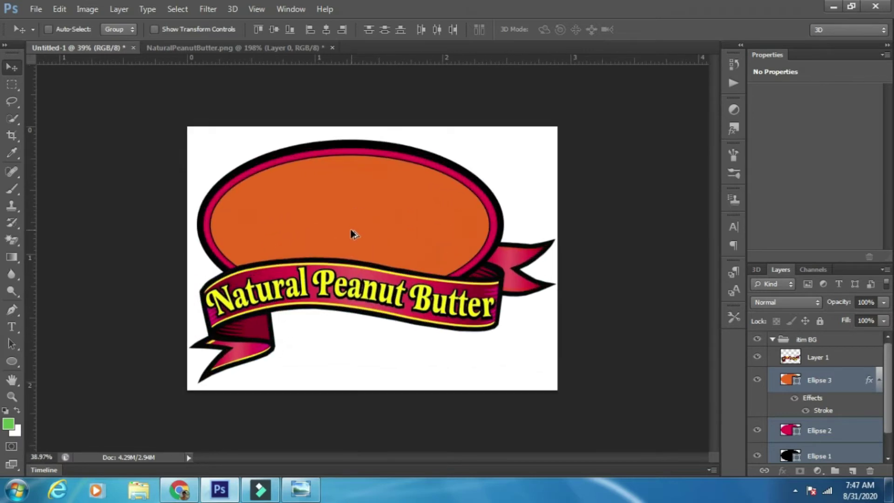
pyautogui.scroll(1, 352, 234)
pyautogui.press('t')
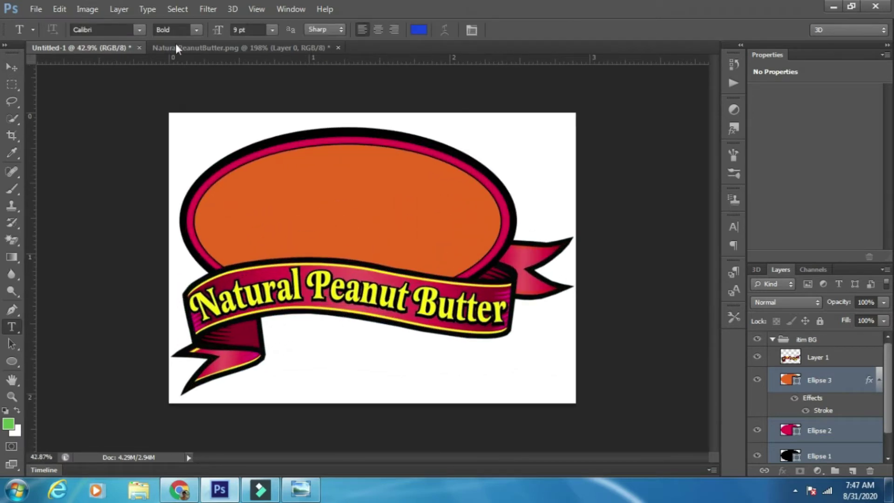
# Place the cartoon face PNG from the Desktop, scaled to about 18.8%, atop the orange ellipse.
pyautogui.click(29, 9)
pyautogui.click(40, 222)
pyautogui.scroll(-5, 652, 233)
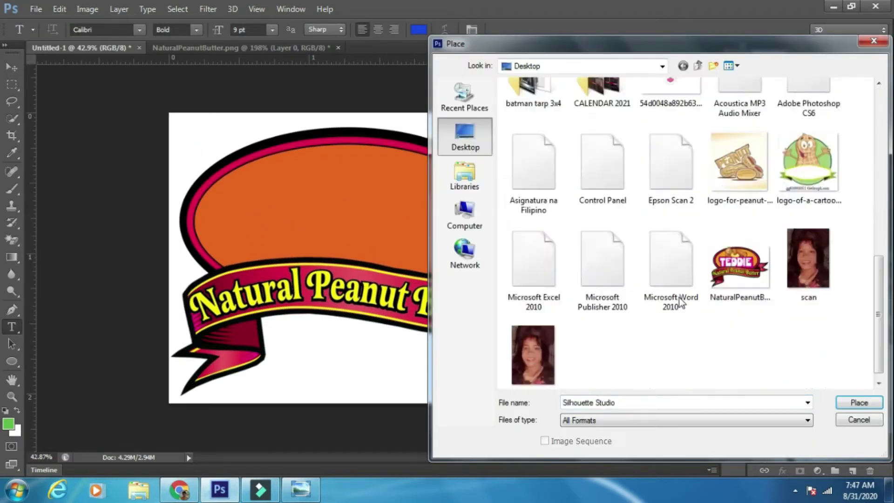
pyautogui.scroll(2, 670, 256)
pyautogui.click(671, 308)
pyautogui.doubleClick(678, 302)
pyautogui.moveTo(525, 110)
pyautogui.mouseDown()
pyautogui.moveTo(379, 259)
pyautogui.moveTo(401, 99)
pyautogui.mouseUp()
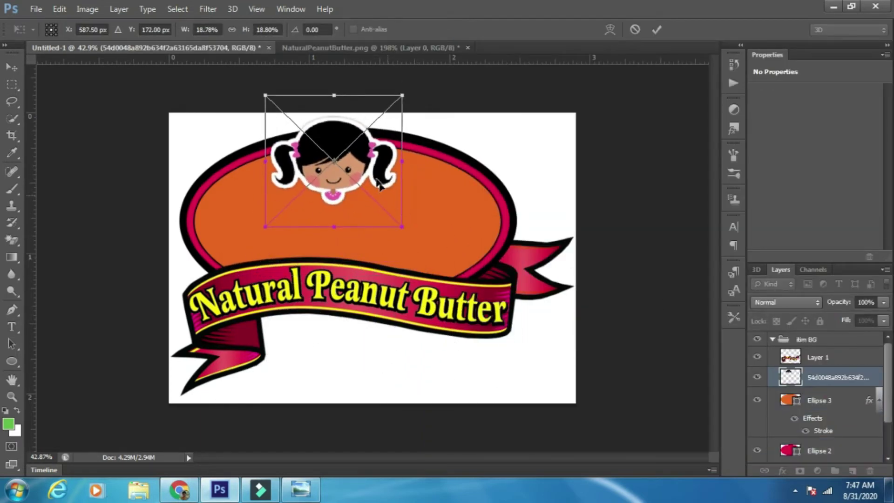
pyautogui.moveTo(386, 181); pyautogui.dragTo(381, 181)
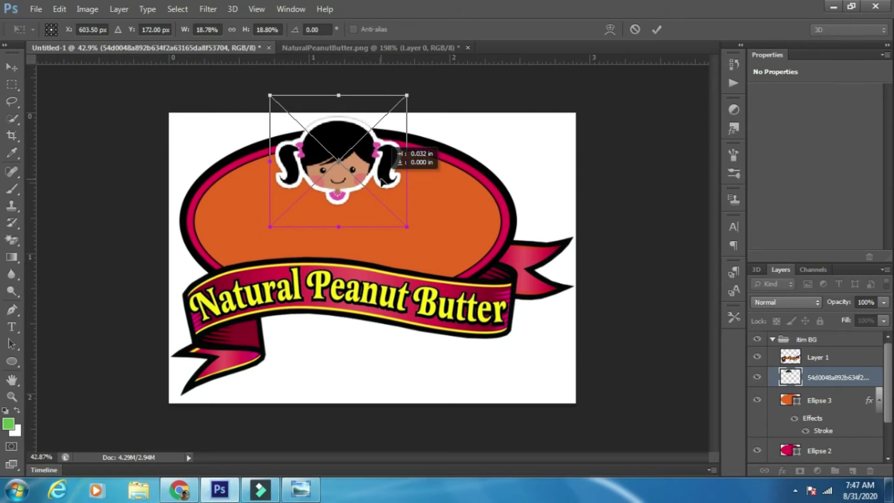
pyautogui.press('Return')
# Type YENA'S inside the orange ellipse and enlarge it about fourfold.
pyautogui.press('t')
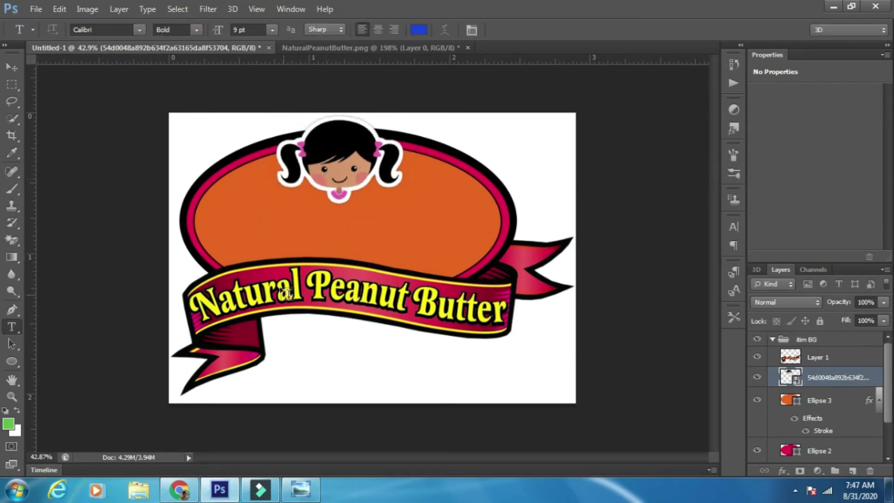
pyautogui.click(476, 232)
pyautogui.write('YENA’S')
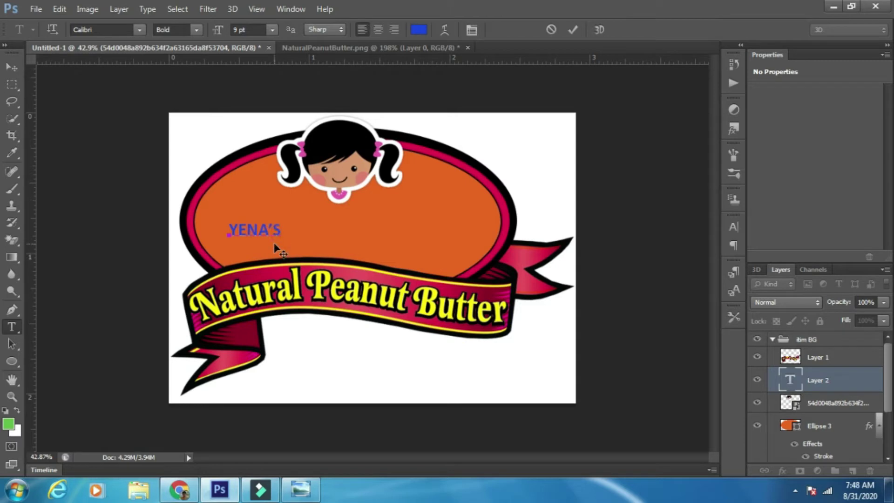
pyautogui.hotkey('ctrl', 'Return')
pyautogui.hotkey('ctrl', 't')
pyautogui.moveTo(282, 222)
pyautogui.mouseDown()
pyautogui.moveTo(424, 198)
pyautogui.moveTo(486, 174)
pyautogui.mouseUp()
pyautogui.press('Return')
# Try the Candice and akaDylan Open fonts, settling on akaDylan Plain for the text.
pyautogui.doubleClick(349, 228)
pyautogui.click(139, 31)
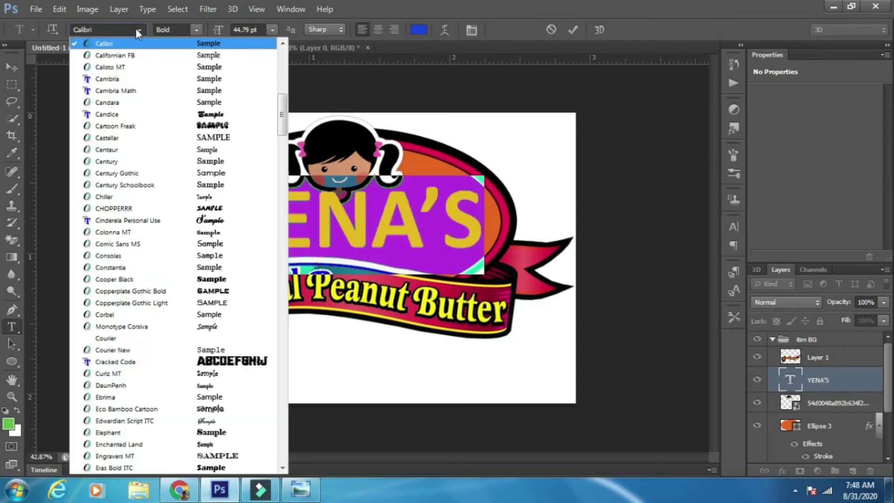
pyautogui.click(210, 114)
pyautogui.click(139, 30)
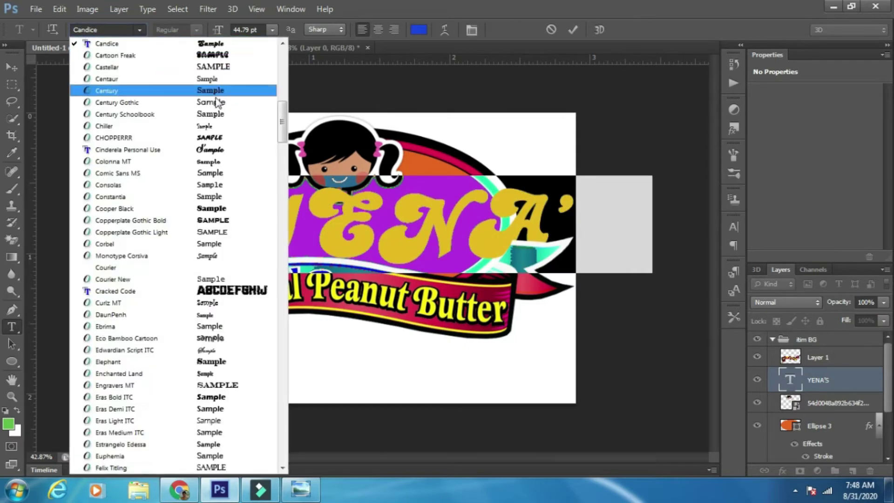
pyautogui.scroll(15, 216, 103)
pyautogui.click(228, 114)
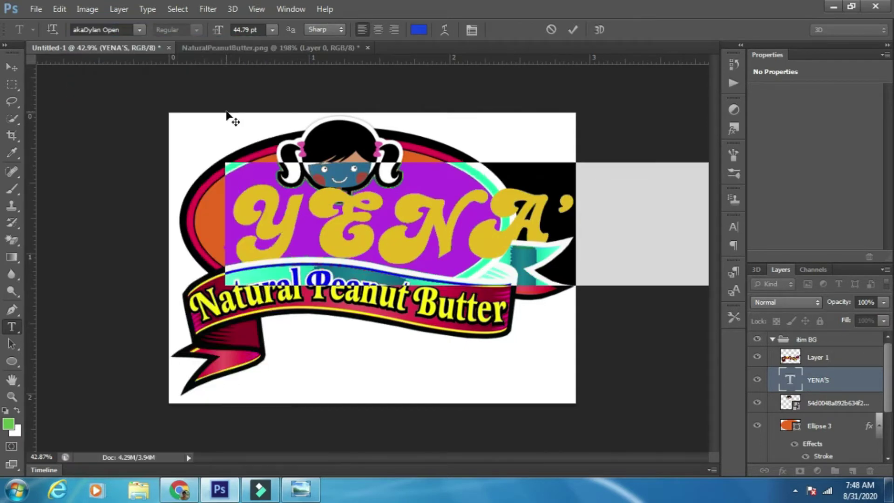
pyautogui.click(139, 30)
pyautogui.click(175, 54)
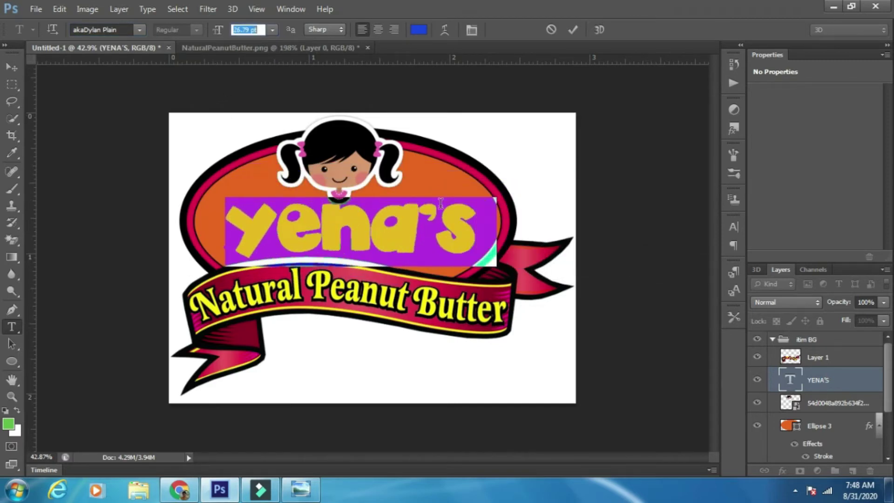
# Enlarge the yena's text further to span the oval and open Warp Text.
pyautogui.hotkey('ctrl', 't')
pyautogui.moveTo(219, 191); pyautogui.dragTo(198, 186)
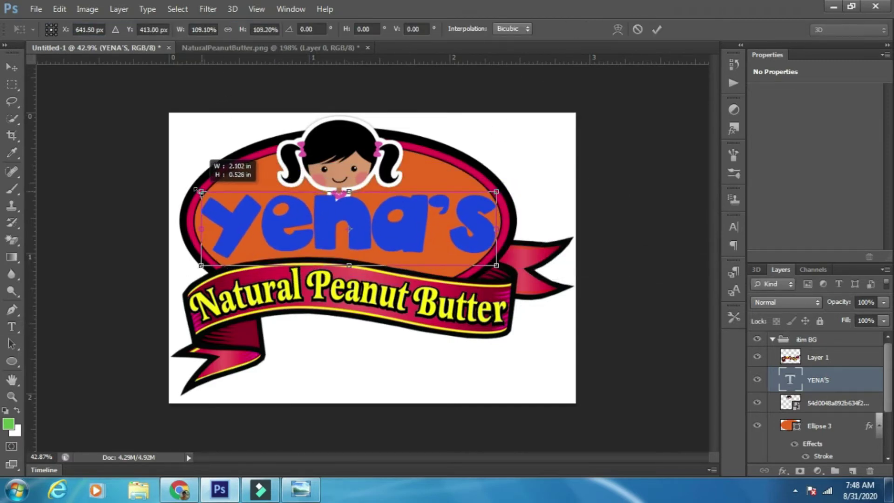
pyautogui.press('Return')
pyautogui.click(445, 29)
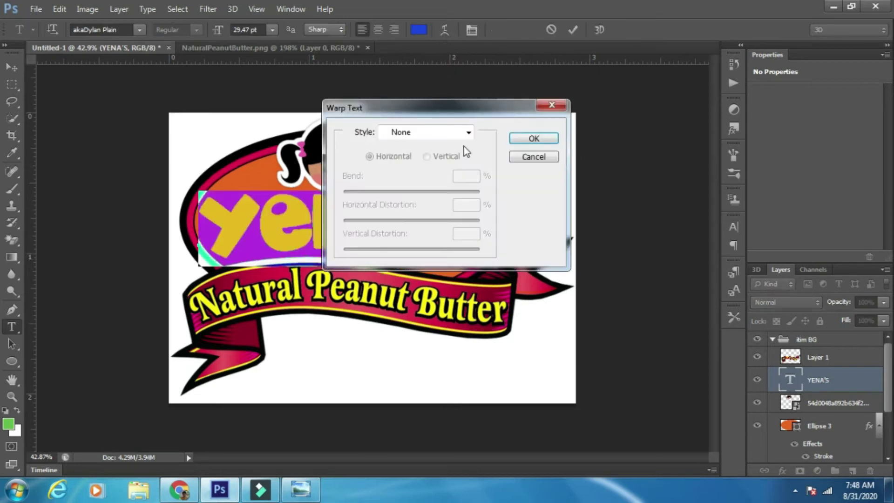
# Warp the yena's text with Arch style, Bend +31 and Vertical Distortion -15.
pyautogui.click(468, 132)
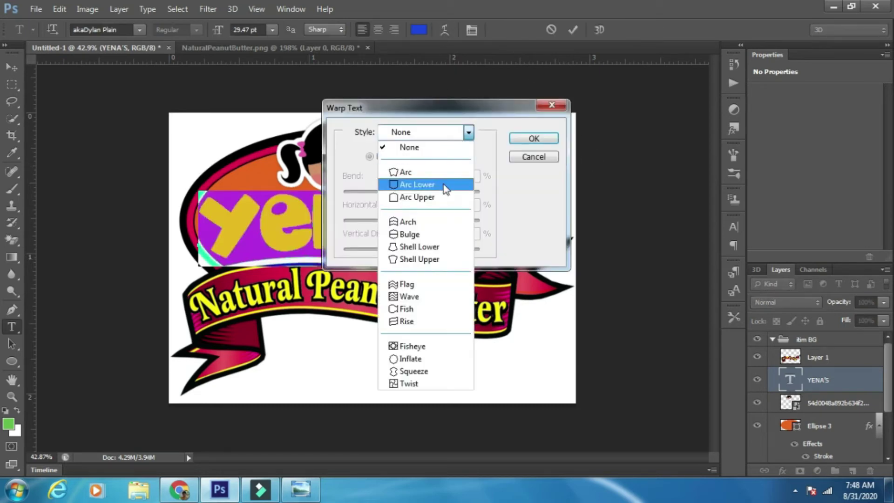
pyautogui.click(443, 222)
pyautogui.moveTo(452, 117); pyautogui.dragTo(767, 113)
pyautogui.moveTo(756, 195); pyautogui.dragTo(749, 190)
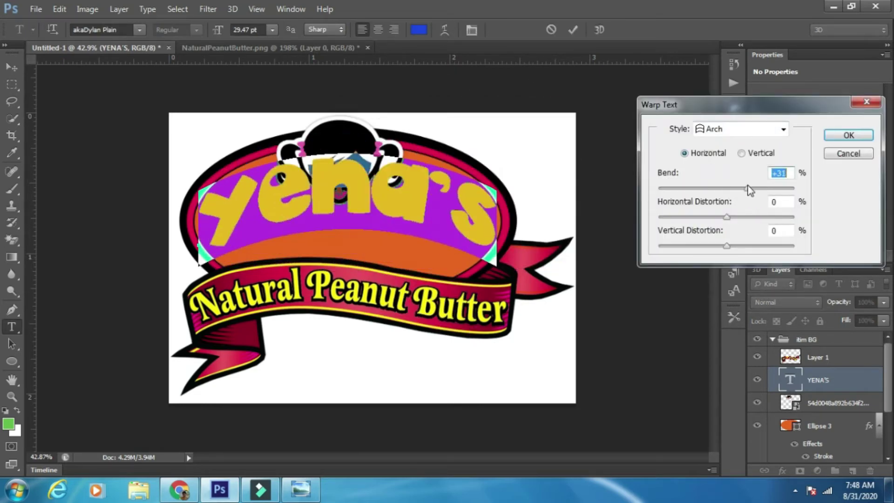
pyautogui.moveTo(729, 246); pyautogui.dragTo(715, 248)
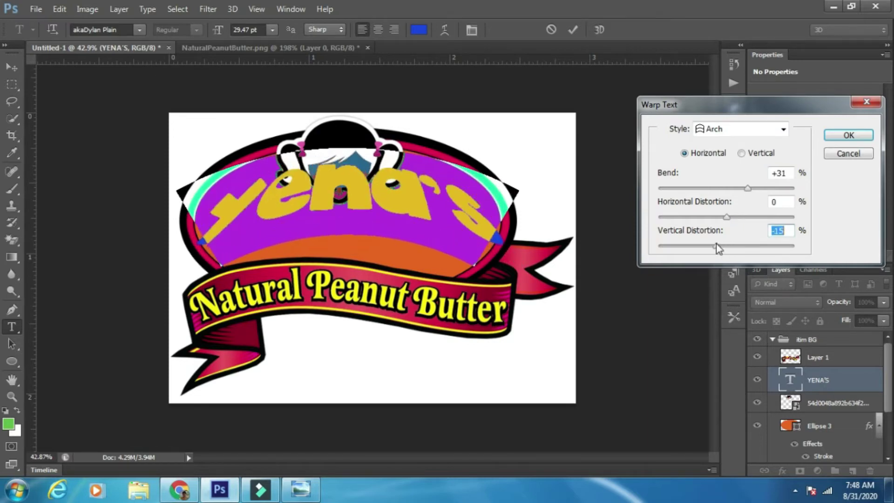
pyautogui.click(848, 135)
pyautogui.click(572, 29)
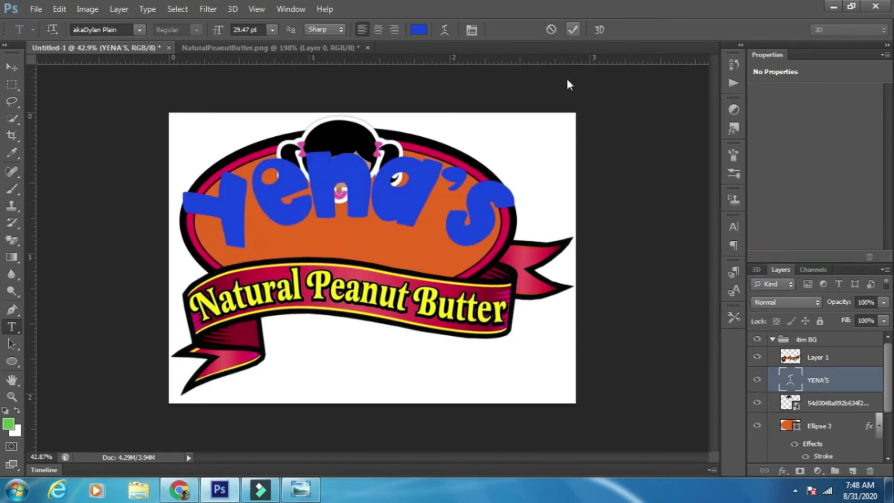
# Move the yena's text lower beneath the face and nudge the itm BG group down.
pyautogui.press('v')
pyautogui.moveTo(413, 192); pyautogui.dragTo(418, 203)
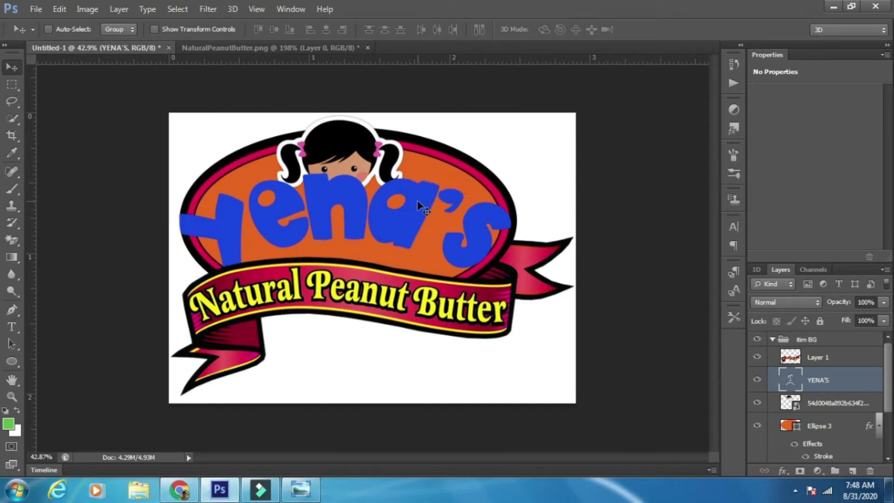
pyautogui.rightClick(370, 220)
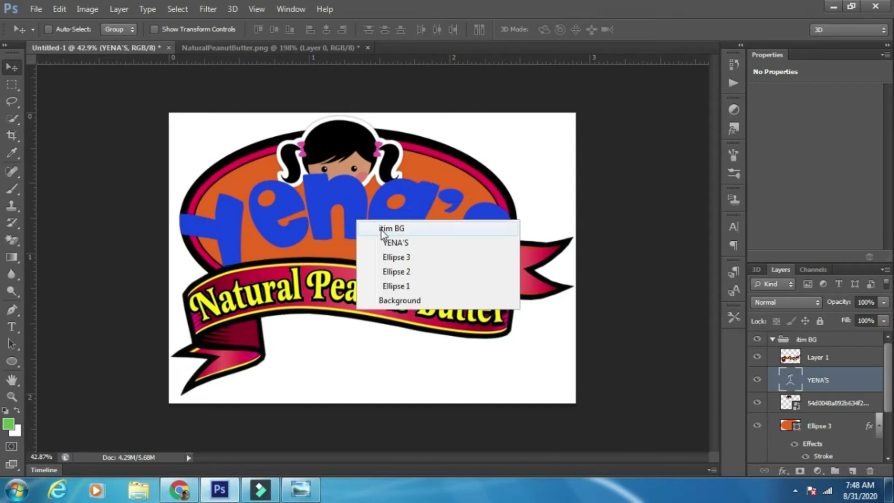
pyautogui.click(383, 242)
pyautogui.moveTo(382, 243); pyautogui.dragTo(357, 247)
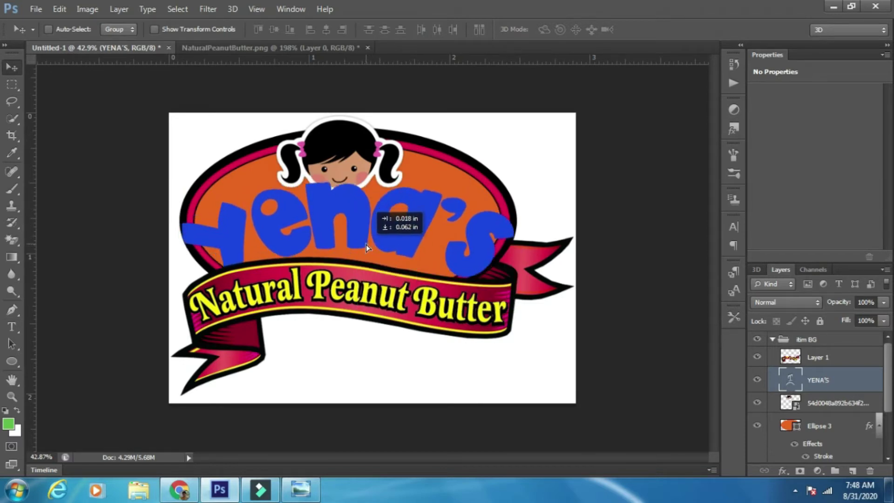
pyautogui.rightClick(357, 248)
pyautogui.click(371, 175)
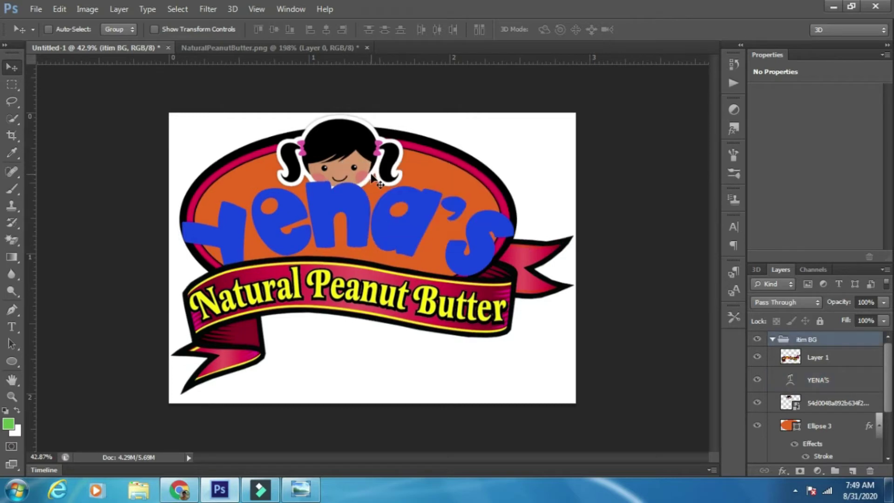
pyautogui.hotkey('shift', 'Down')
pyautogui.hotkey('shift', 'Down')
pyautogui.hotkey('shift', 'Down')
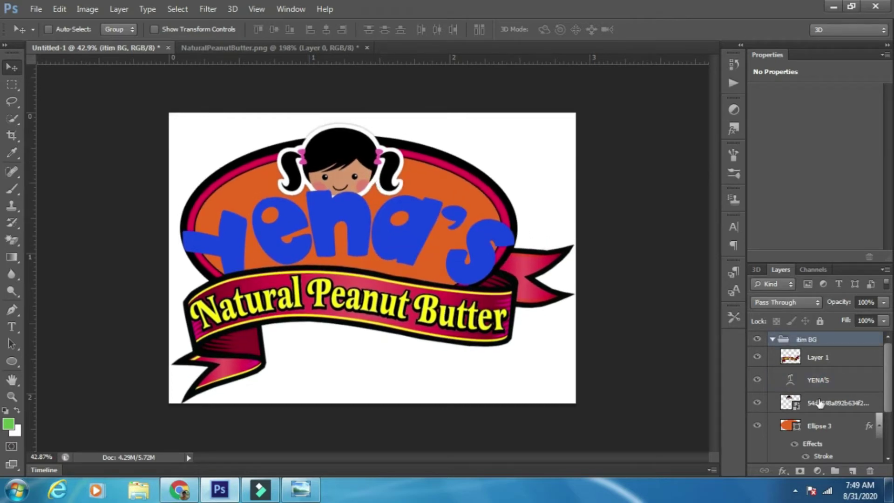
# Nudge the girl's face image slightly up and right.
pyautogui.click(820, 403)
pyautogui.hotkey('shift', 'Up')
pyautogui.hotkey('shift', 'Up')
pyautogui.hotkey('shift', 'Right')
pyautogui.hotkey('shift', 'Right')
pyautogui.hotkey('shift', 'Right')
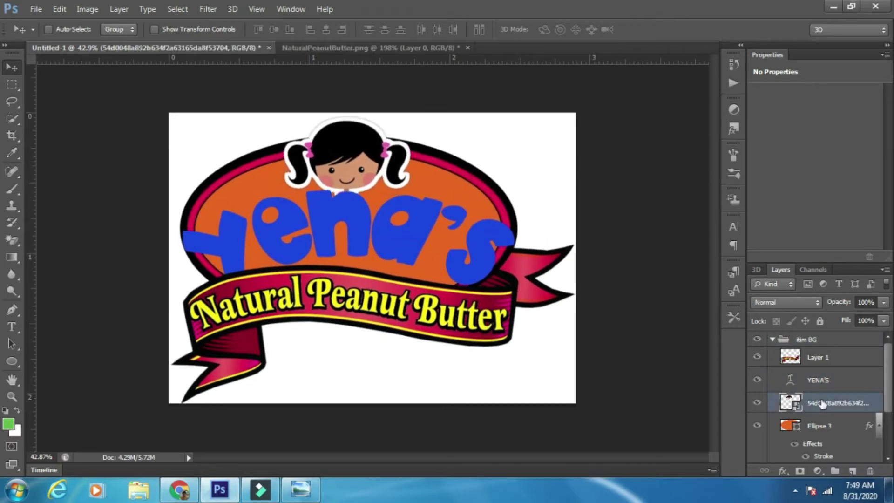
pyautogui.hotkey('shift', 'Up')
pyautogui.hotkey('shift', 'Up')
# Colour the yena's text pink (e356aa), sampled from the girl's bow.
pyautogui.doubleClick(790, 379)
pyautogui.click(418, 29)
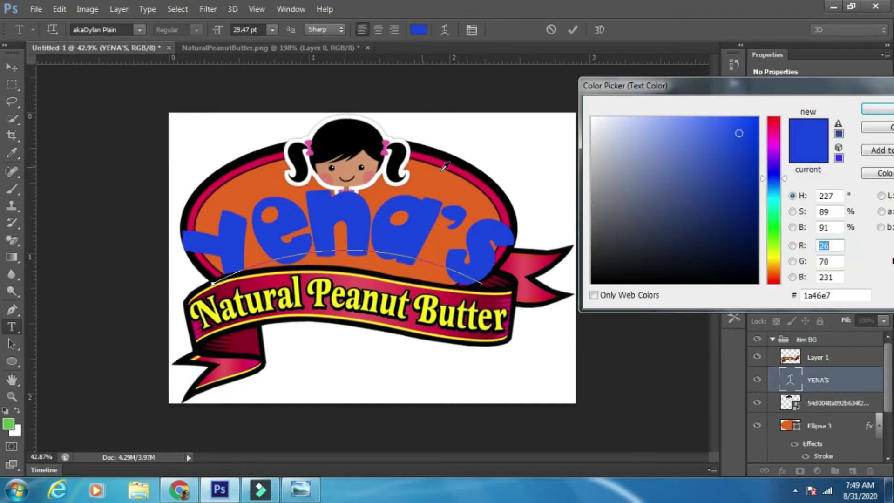
pyautogui.click(388, 148)
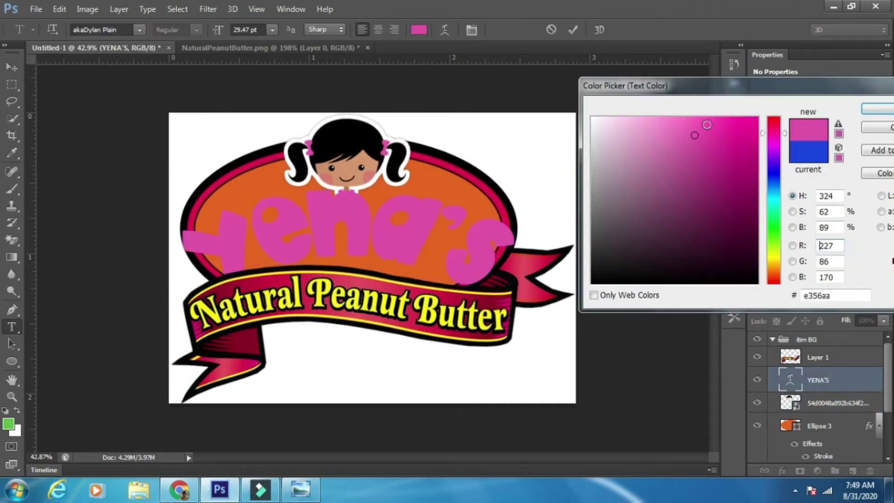
pyautogui.click(878, 108)
pyautogui.rightClick(558, 65)
pyautogui.click(597, 122)
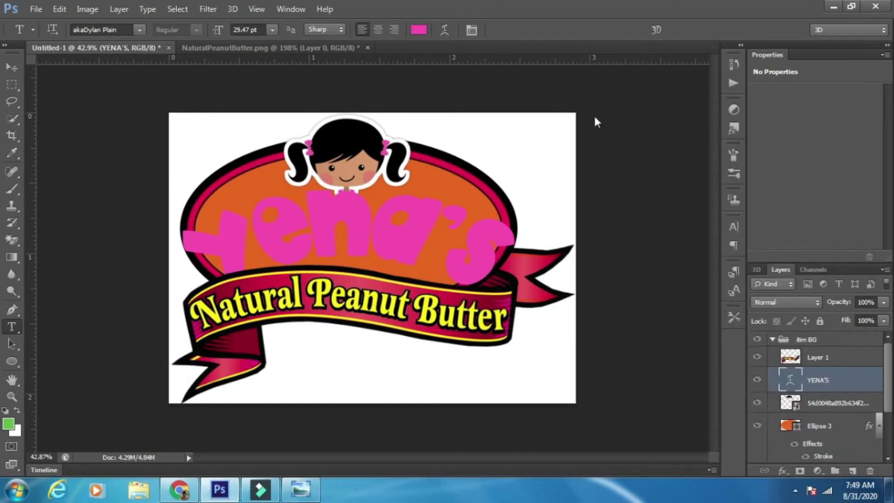
# Add a thickened white Stroke to the yena's text.
pyautogui.click(443, 308)
pyautogui.moveTo(589, 253); pyautogui.dragTo(593, 256)
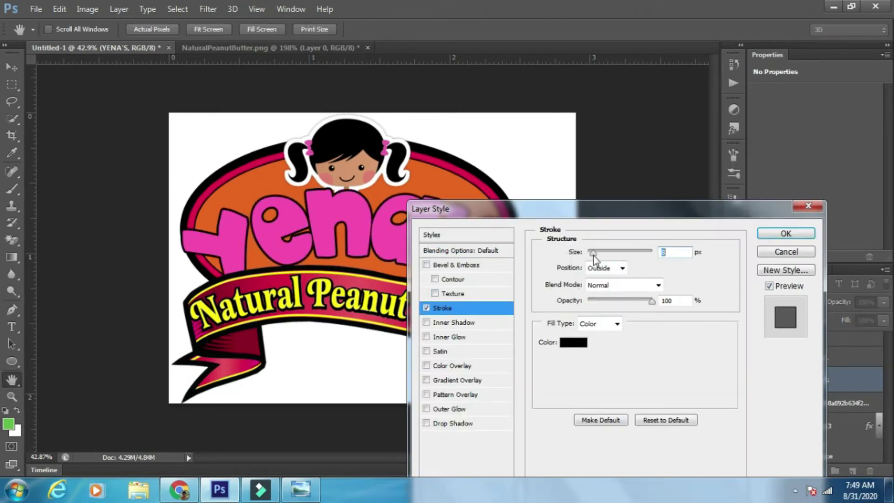
pyautogui.click(573, 343)
pyautogui.click(600, 116)
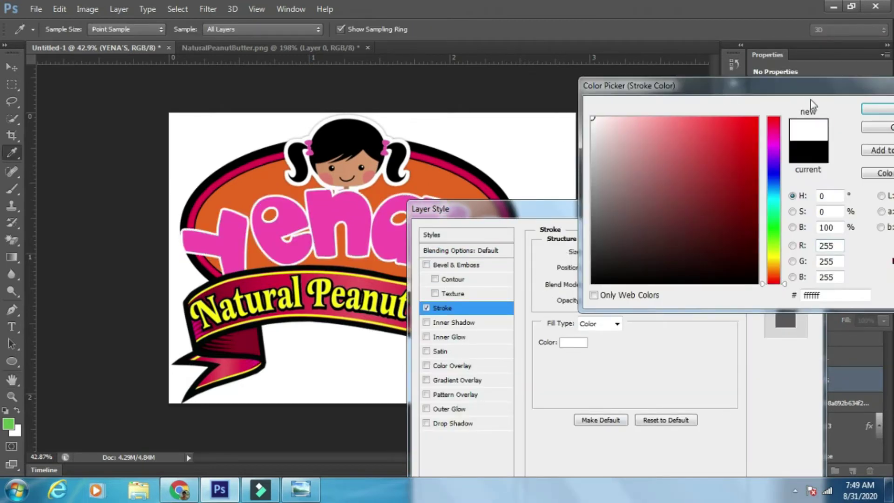
pyautogui.click(877, 109)
# Add a black Normal Outer Glow with 100% opacity, 100% spread and size 15.
pyautogui.click(447, 408)
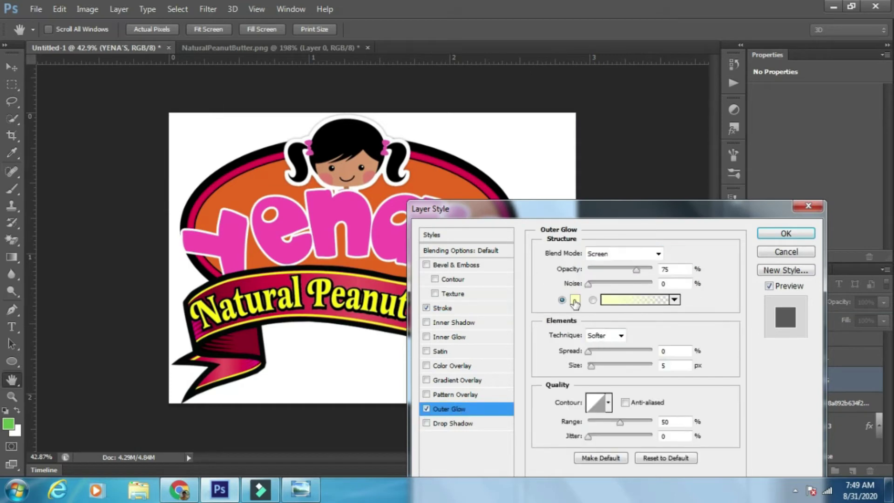
pyautogui.click(575, 299)
pyautogui.click(652, 230)
pyautogui.click(869, 112)
pyautogui.click(624, 253)
pyautogui.click(597, 6)
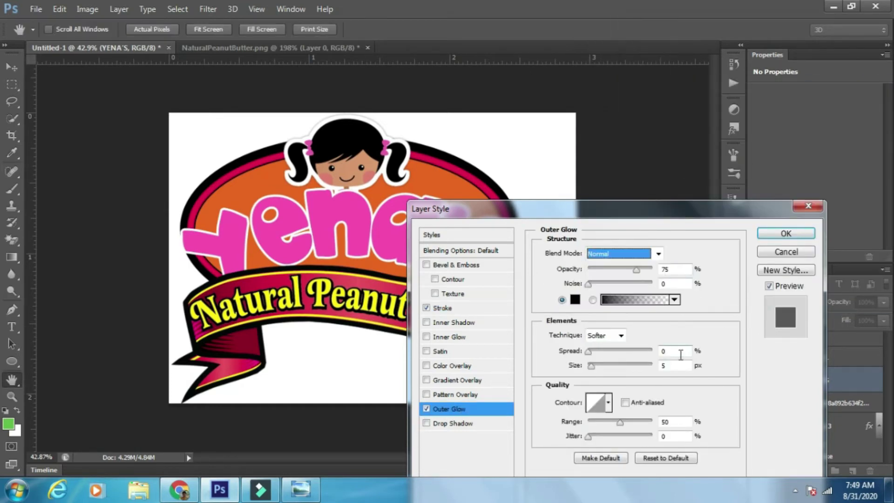
pyautogui.moveTo(634, 270); pyautogui.dragTo(787, 314)
pyautogui.moveTo(589, 351); pyautogui.dragTo(719, 353)
pyautogui.doubleClick(681, 366)
pyautogui.write('15')
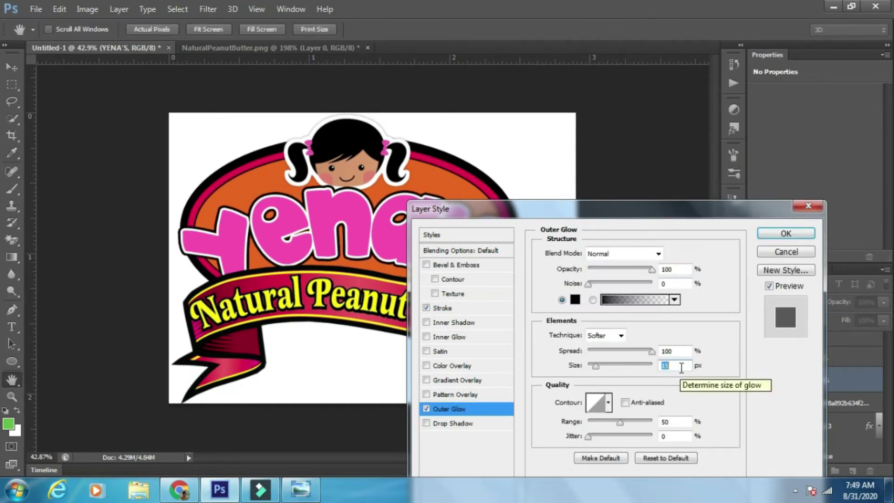
pyautogui.click(786, 232)
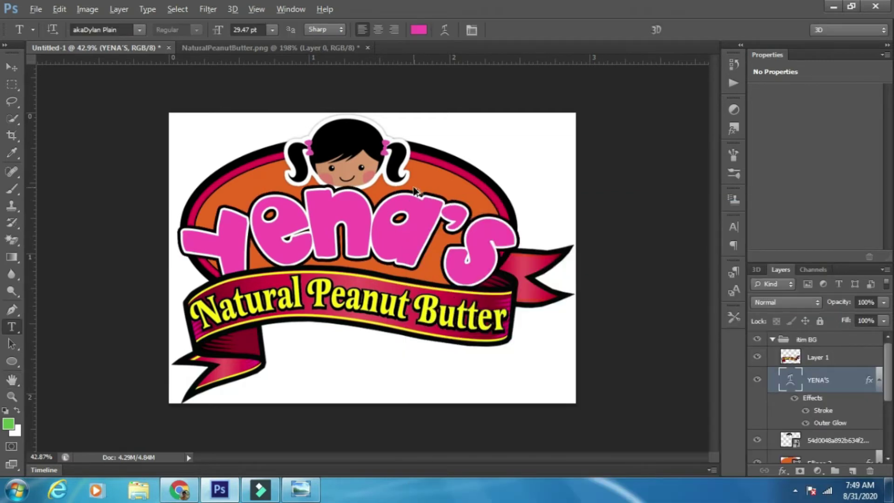
pyautogui.scroll(-1, 415, 192)
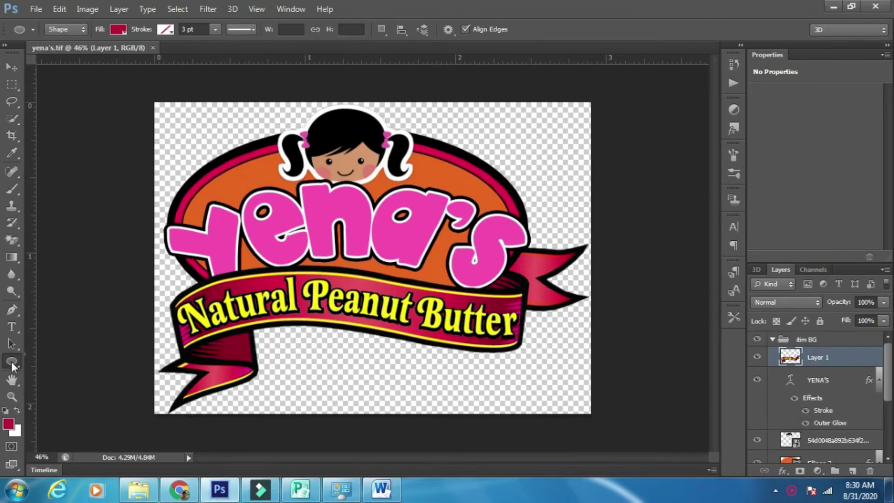
# Draw a red rectangle bar under the banner and lower its top edge slightly.
pyautogui.rightClick(11, 362)
pyautogui.click(56, 359)
pyautogui.click(116, 29)
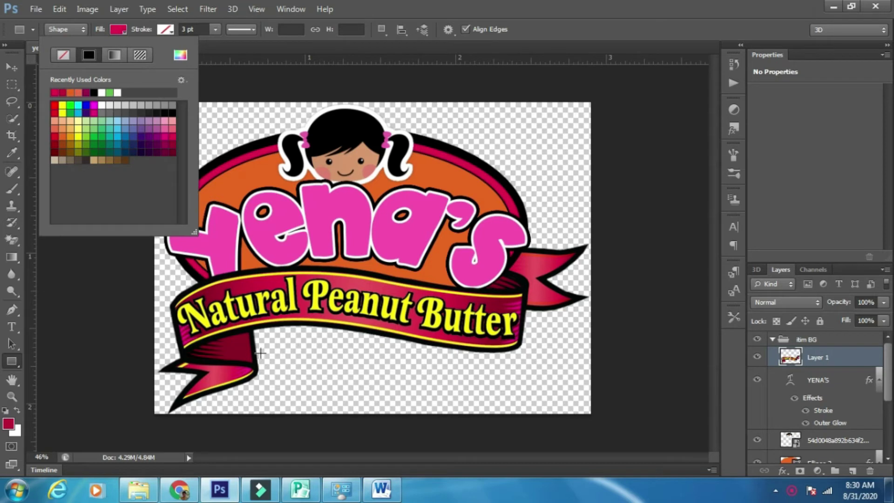
pyautogui.moveTo(265, 347); pyautogui.dragTo(582, 404)
pyautogui.hotkey('ctrl', 't')
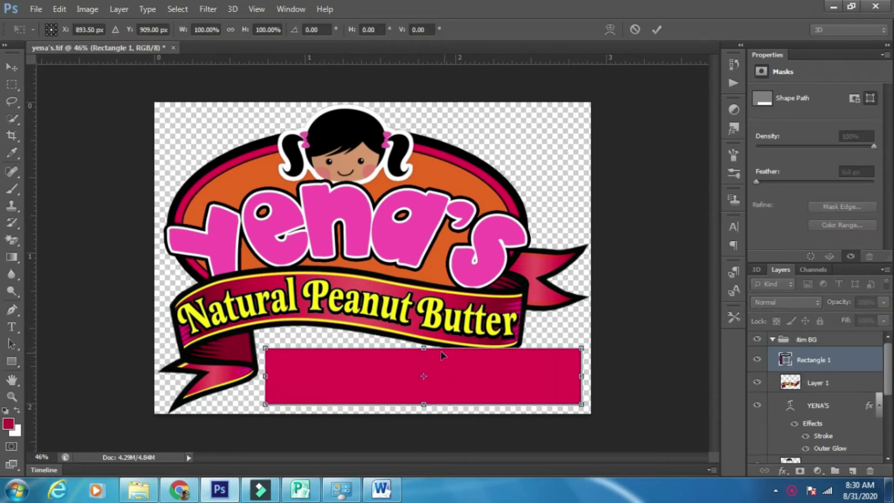
pyautogui.moveTo(423, 347); pyautogui.dragTo(423, 356)
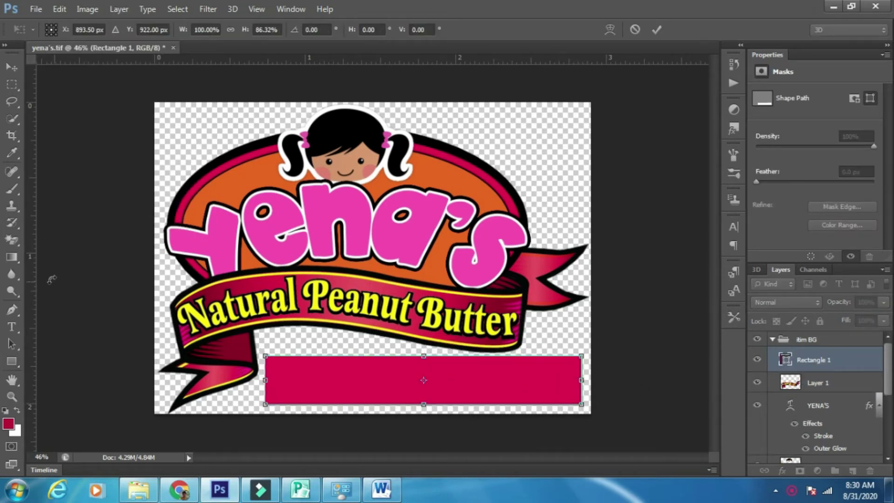
pyautogui.click(12, 361)
pyautogui.click(410, 191)
# Darken the bar's fill to a deep crimson-magenta.
pyautogui.click(118, 29)
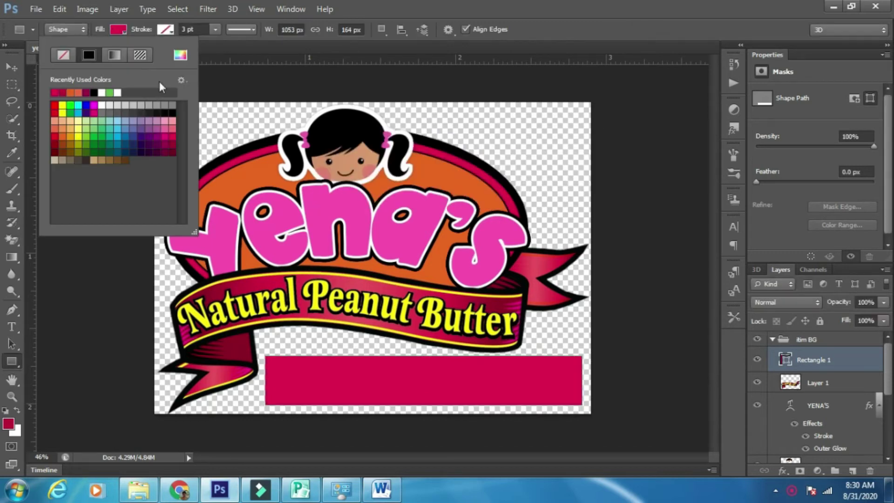
pyautogui.click(90, 91)
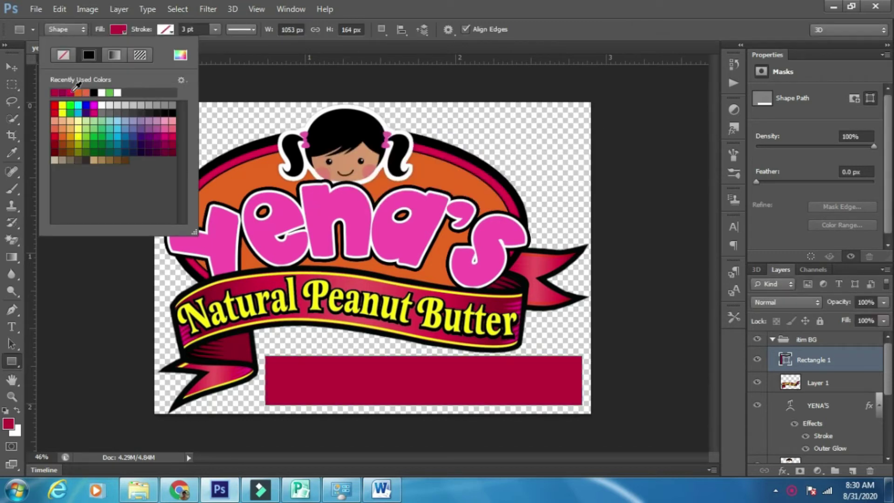
pyautogui.click(822, 364)
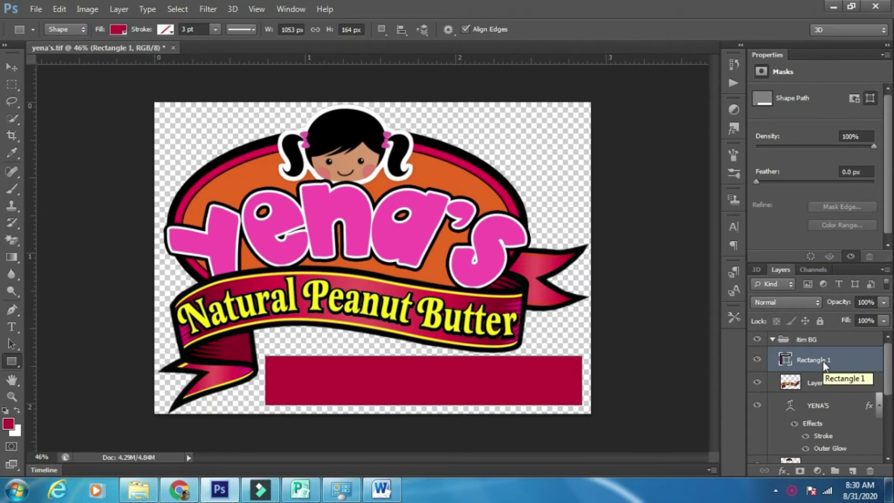
# Give Rectangle 1 a Drop Shadow layer style.
pyautogui.rightClick(824, 363)
pyautogui.click(592, 71)
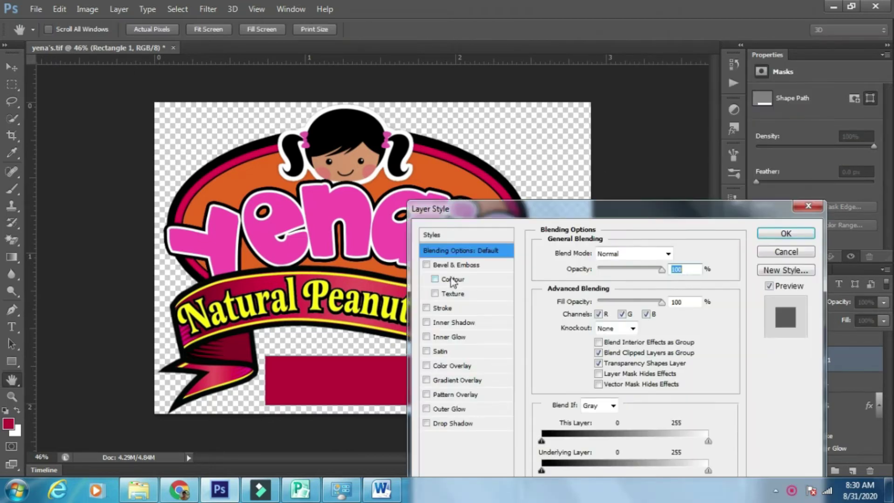
pyautogui.click(451, 423)
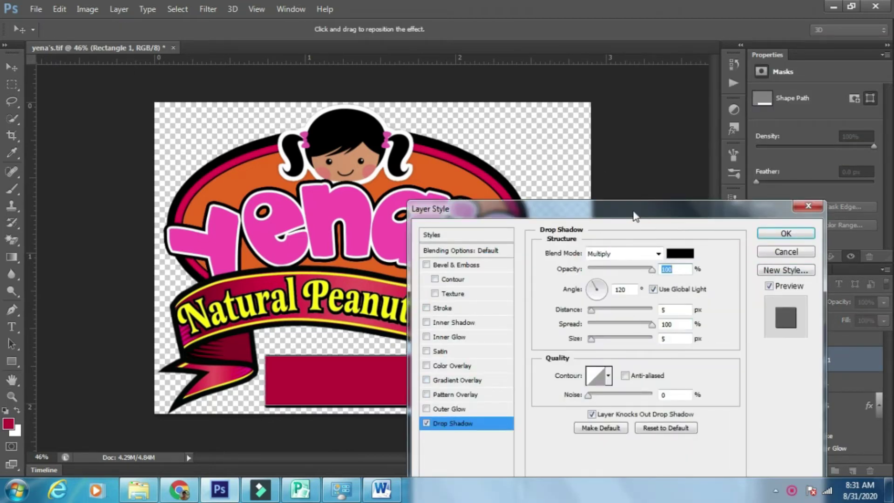
pyautogui.moveTo(611, 209); pyautogui.dragTo(728, 117)
pyautogui.click(885, 141)
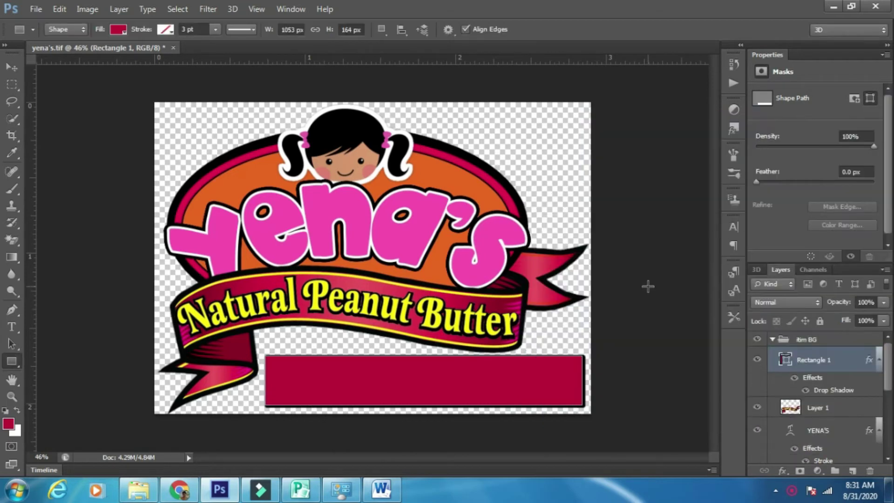
# Nudge the red bar slightly left and up with the arrow keys.
pyautogui.press('v')
pyautogui.press('Left')
pyautogui.press('Left')
pyautogui.press('Left')
pyautogui.press('Up')
pyautogui.press('Up')
pyautogui.press('Left')
pyautogui.press('Left')
pyautogui.press('Left')
pyautogui.press('Up')
pyautogui.press('Up')
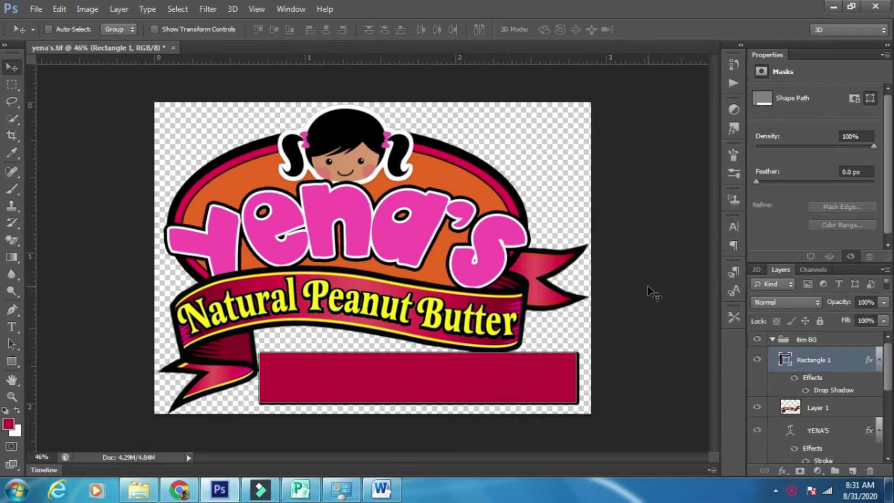
pyautogui.press('Down')
pyautogui.press('Down')
# Add white text on the red bar with the contact number and address lines.
pyautogui.press('t')
pyautogui.click(484, 130)
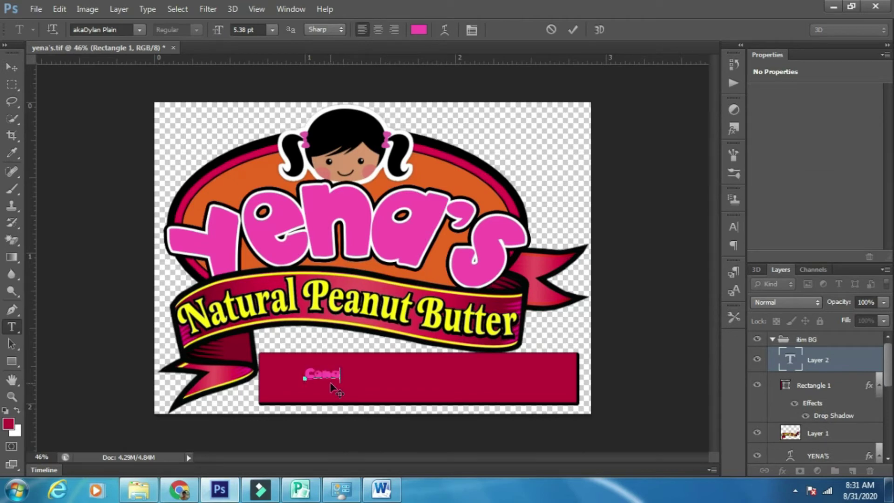
pyautogui.press('BackSpace')
pyautogui.hotkey('ctrl', 'a')
pyautogui.click(418, 29)
pyautogui.click(592, 118)
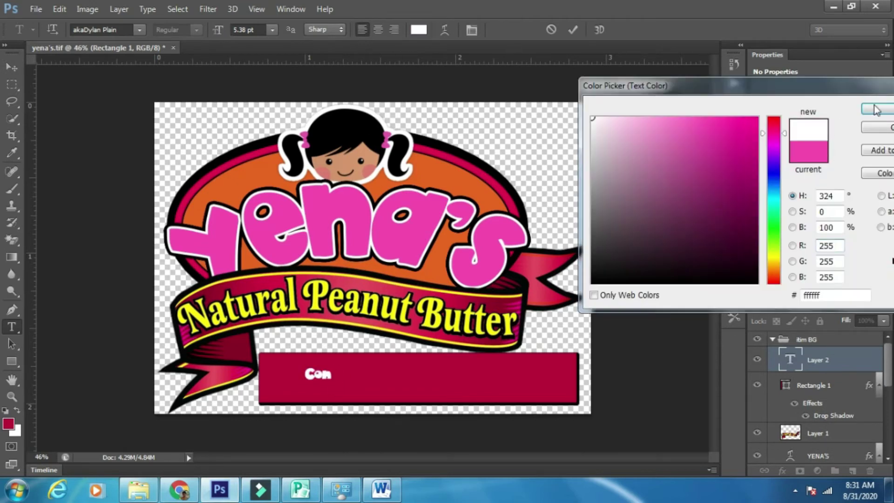
pyautogui.click(875, 110)
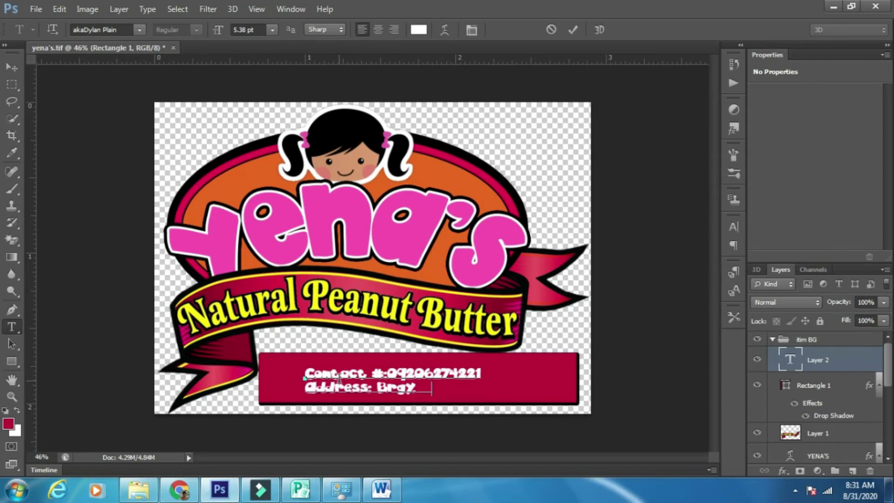
pyautogui.write('Laste, M')
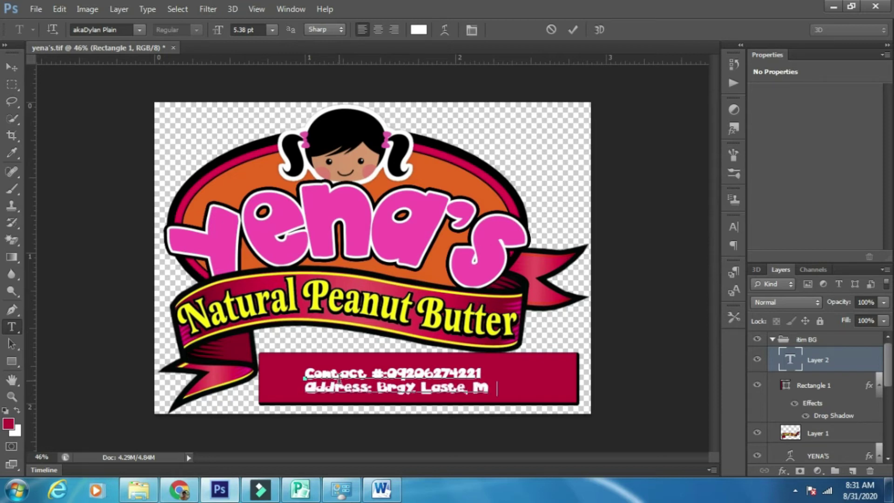
pyautogui.write('agsaysayOc')
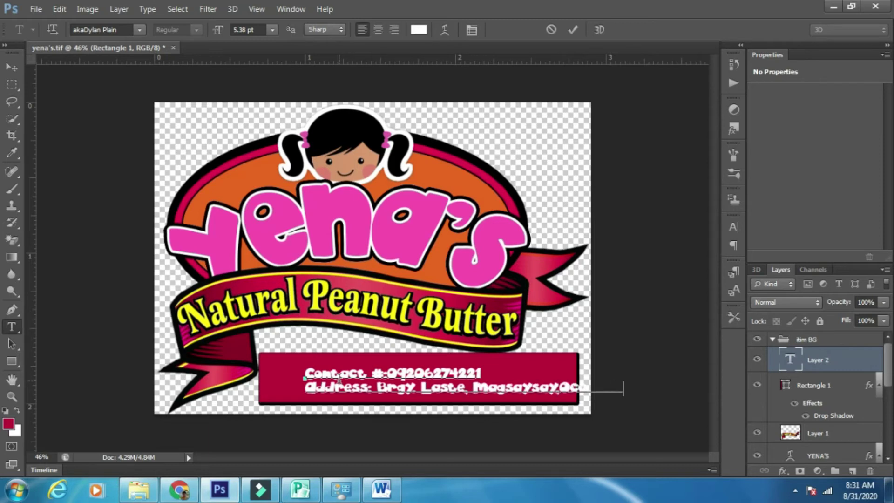
# Set the text font to Times New Roman and enlarge it to fill the bar.
pyautogui.hotkey('ctrl', 'a')
pyautogui.click(123, 30)
pyautogui.write('Times')
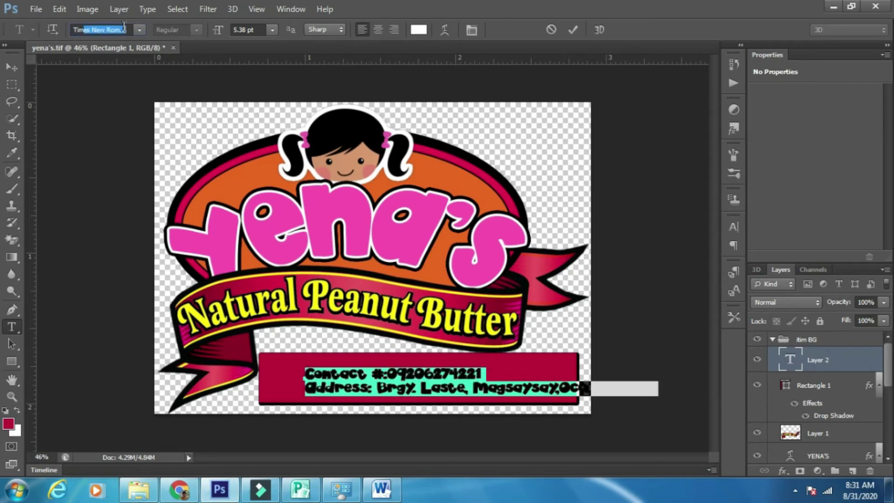
pyautogui.press('Return')
pyautogui.hotkey('ctrl', 'Return')
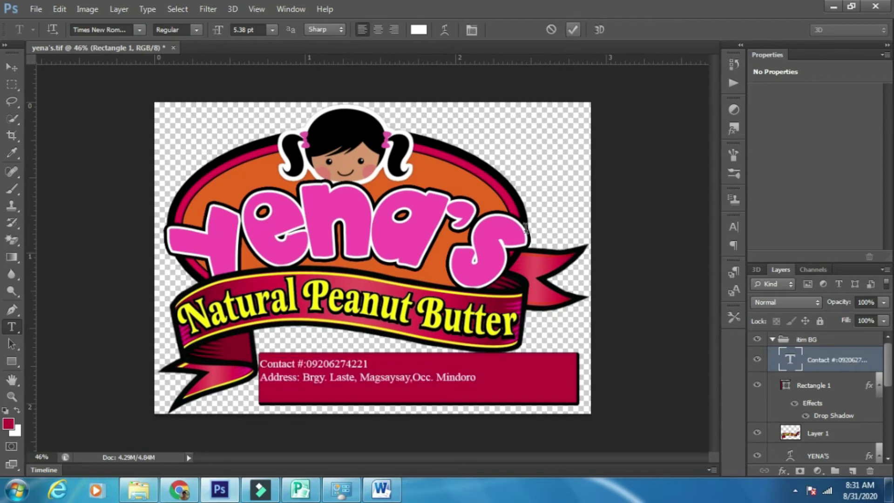
pyautogui.hotkey('ctrl', 't')
pyautogui.moveTo(479, 393); pyautogui.dragTo(559, 409)
pyautogui.press('Return')
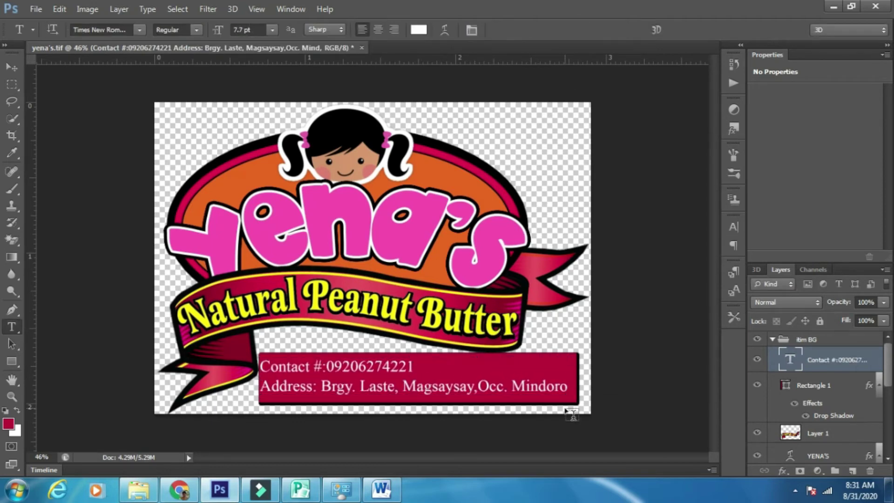
# Make the contact text bold and shrink it slightly to fit the bar.
pyautogui.click(438, 372)
pyautogui.hotkey('ctrl', 'a')
pyautogui.click(197, 29)
pyautogui.click(167, 65)
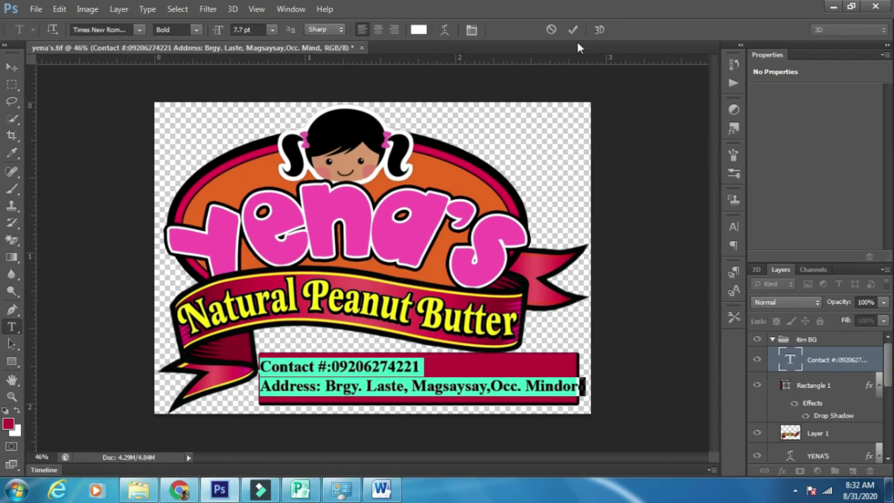
pyautogui.hotkey('ctrl', 'Return')
pyautogui.hotkey('ctrl', 't')
pyautogui.moveTo(585, 395); pyautogui.dragTo(577, 400)
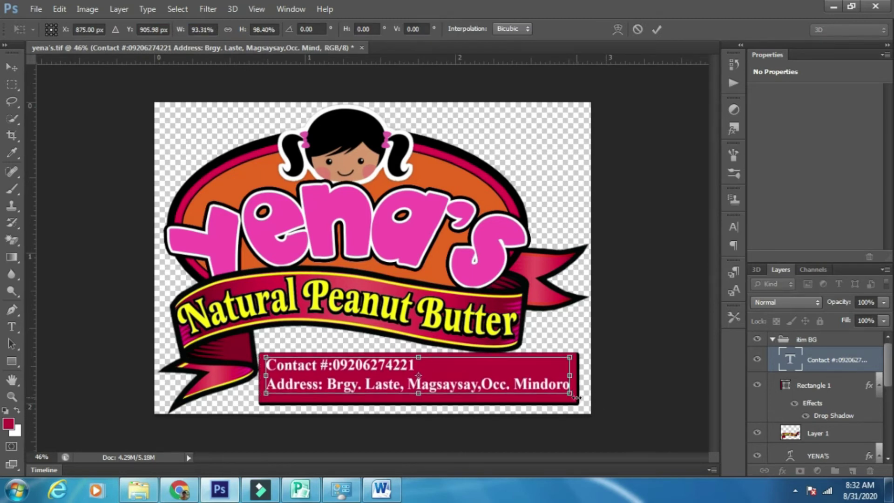
pyautogui.press('Return')
# Select the red bar shape and apply a free transform to it.
pyautogui.click(813, 385)
pyautogui.hotkey('ctrl', 't')
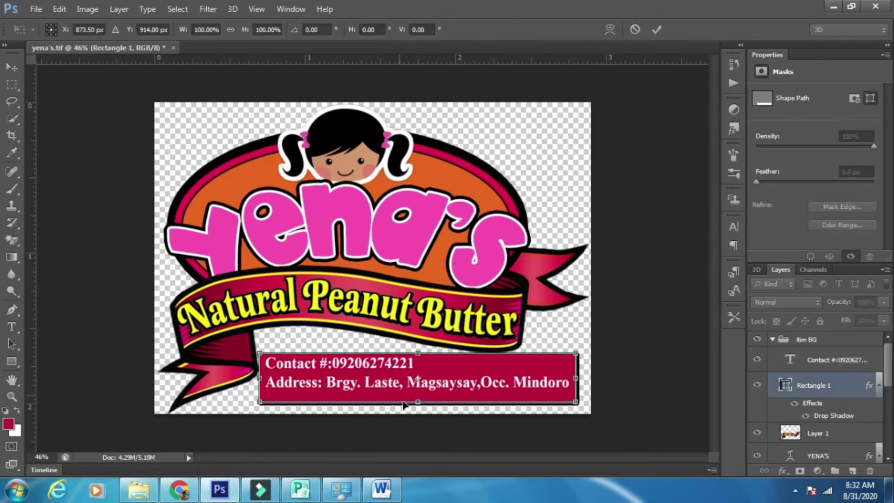
pyautogui.press('Return')
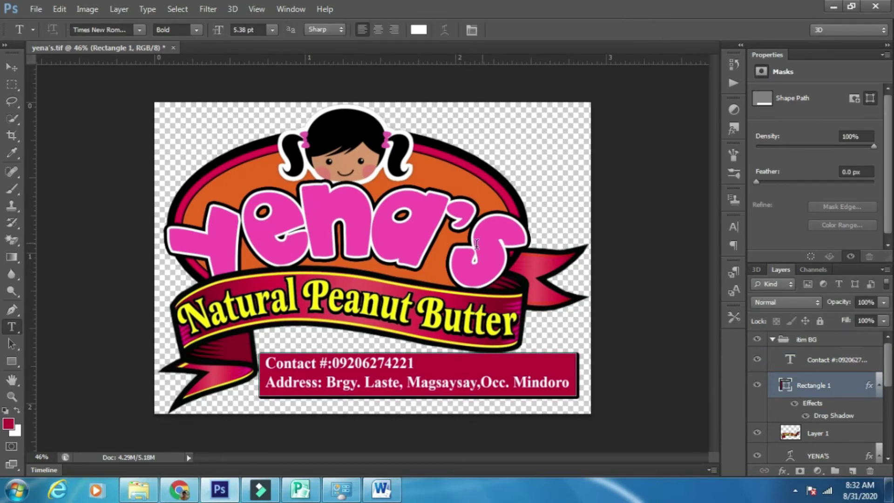
pyautogui.scroll(-2, 324, 451)
pyautogui.scroll(1, 324, 451)
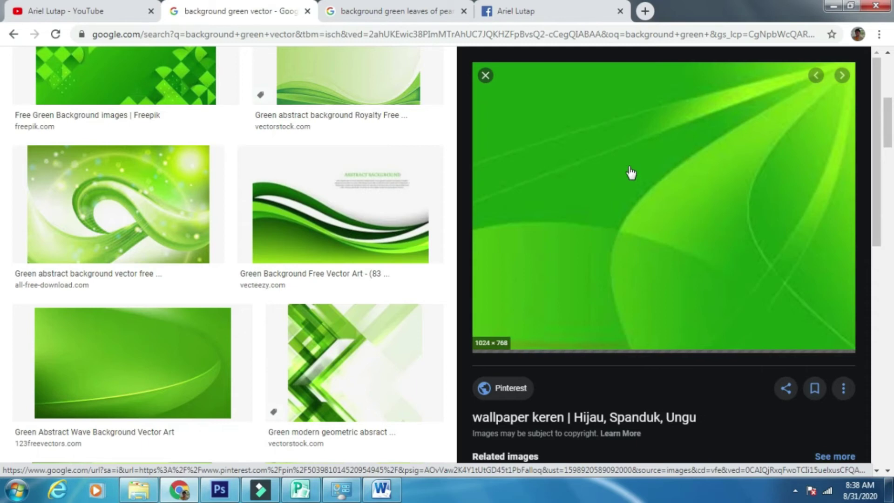
# Compare the peanuts-with-leaves results, then return to the green background image results.
pyautogui.click(398, 12)
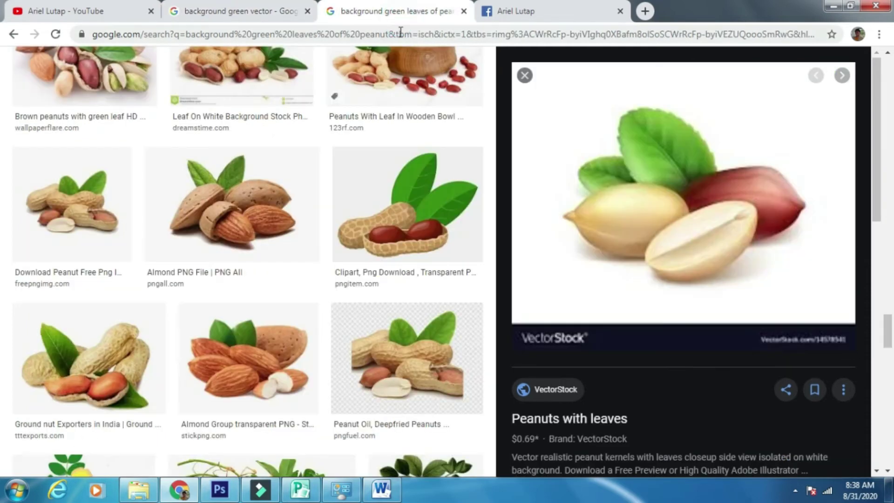
pyautogui.click(224, 7)
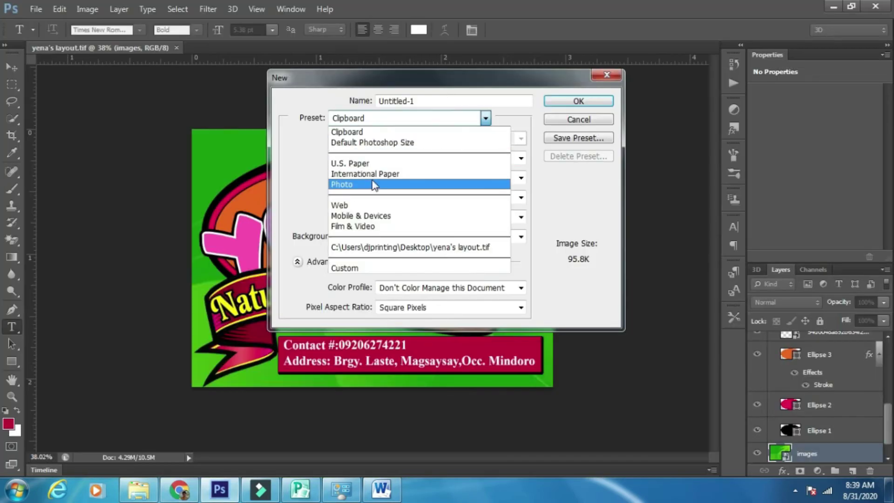
# Create a blank International Paper A4 document with centre vertical and horizontal guides.
pyautogui.click(367, 173)
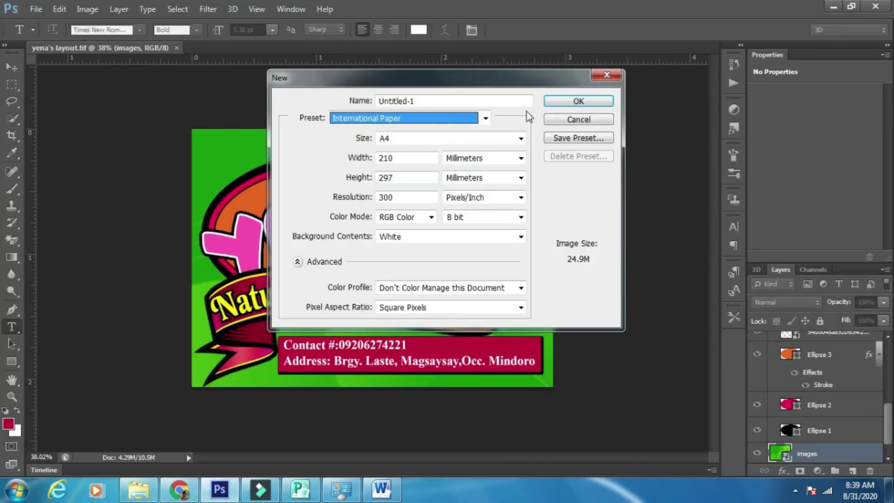
pyautogui.click(578, 101)
pyautogui.moveTo(30, 190); pyautogui.dragTo(372, 186)
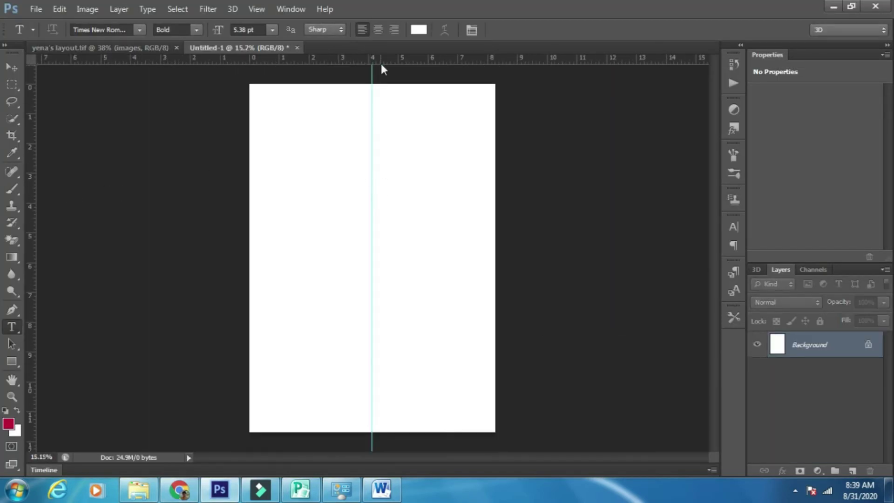
pyautogui.moveTo(380, 58); pyautogui.dragTo(371, 264)
# Raise the middle guide and add vertical guides either side plus a horizontal guide above.
pyautogui.press('c')
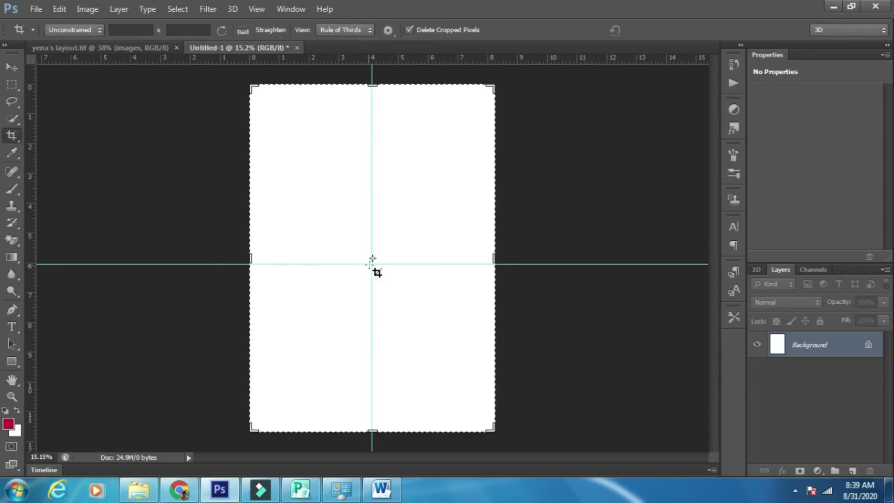
pyautogui.press('m')
pyautogui.press('v')
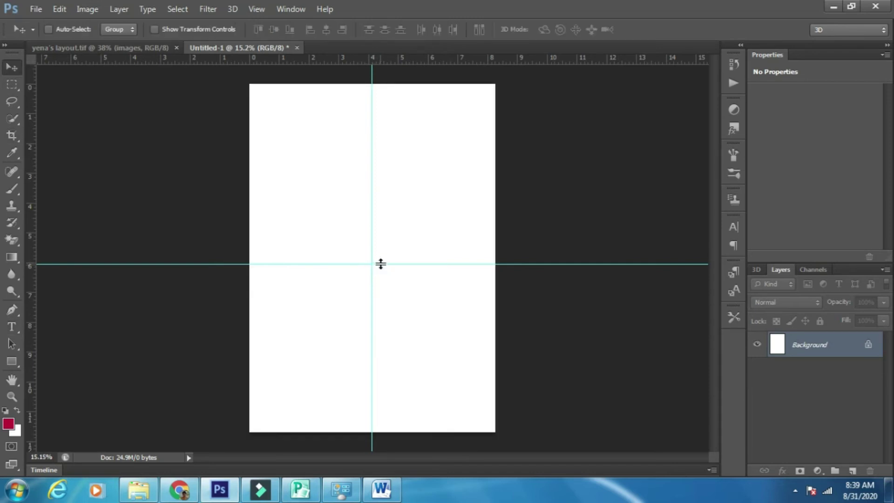
pyautogui.moveTo(381, 264); pyautogui.dragTo(381, 257)
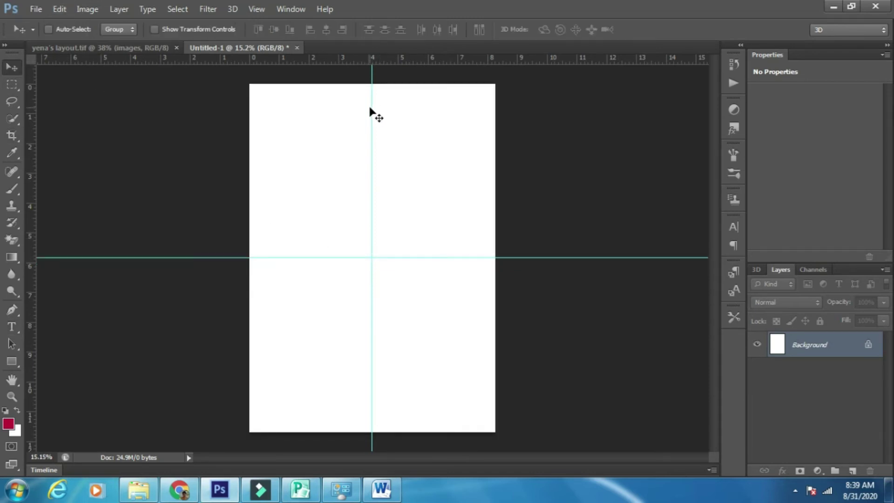
pyautogui.moveTo(36, 181); pyautogui.dragTo(321, 182)
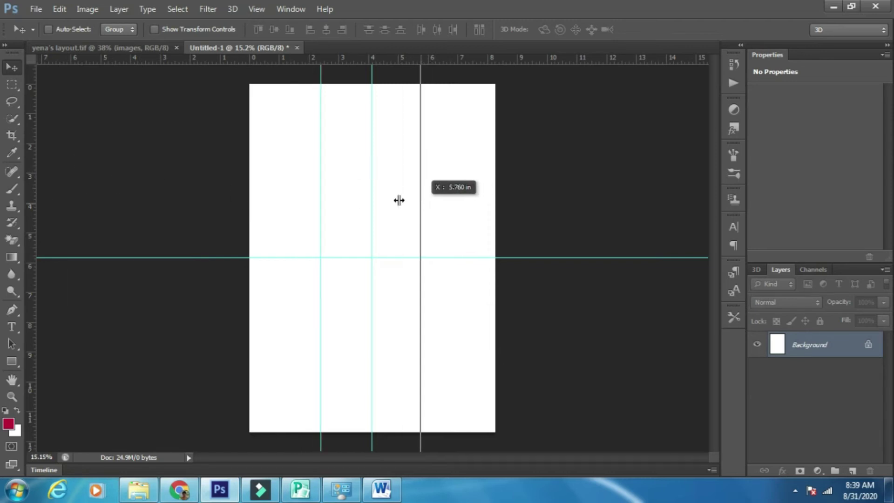
pyautogui.moveTo(278, 209); pyautogui.dragTo(417, 200)
pyautogui.moveTo(331, 58)
pyautogui.mouseDown()
pyautogui.moveTo(321, 204)
pyautogui.moveTo(331, 149)
pyautogui.moveTo(333, 199)
pyautogui.moveTo(355, 113)
pyautogui.moveTo(357, 140)
pyautogui.mouseUp()
# Place the yena's layout file at the page's top-left, scaled to its grid cell.
pyautogui.click(36, 9)
pyautogui.click(66, 222)
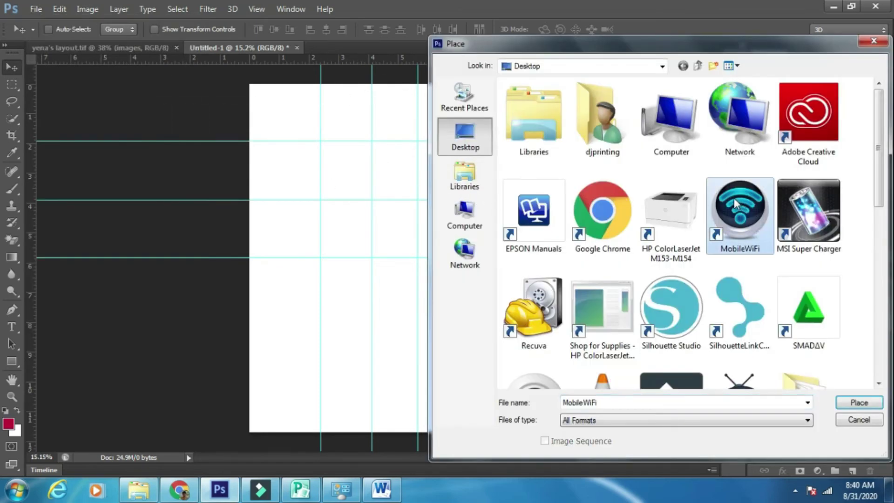
pyautogui.doubleClick(678, 348)
pyautogui.moveTo(354, 252); pyautogui.dragTo(314, 94)
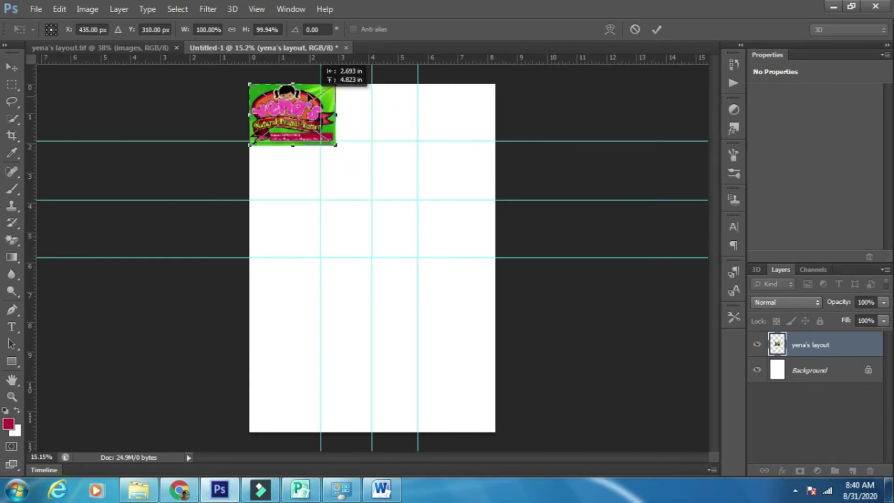
pyautogui.scroll(2, 314, 93)
pyautogui.scroll(1, 345, 164)
pyautogui.moveTo(359, 250)
pyautogui.mouseDown()
pyautogui.moveTo(355, 280)
pyautogui.moveTo(315, 273)
pyautogui.mouseUp()
pyautogui.moveTo(205, 272); pyautogui.dragTo(205, 252)
# Duplicate the label twice to make a row of three across the top.
pyautogui.press('Return')
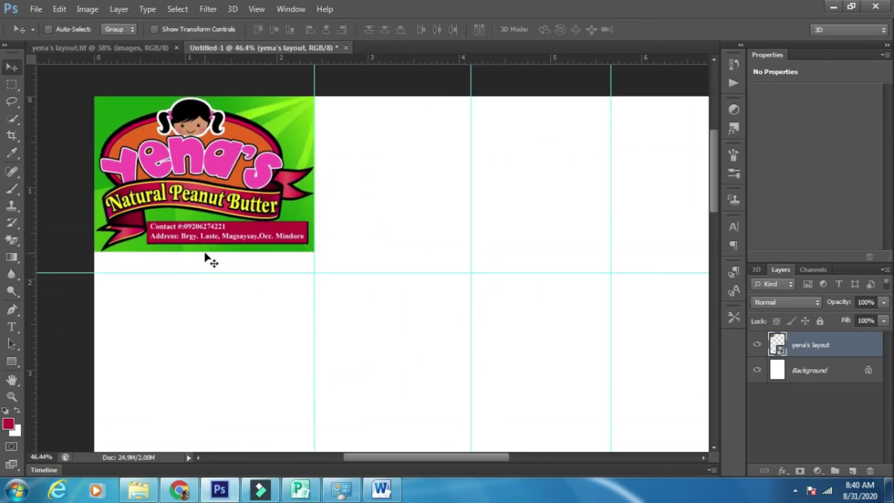
pyautogui.moveTo(175, 147)
pyautogui.mouseDown()
pyautogui.moveTo(484, 246)
pyautogui.moveTo(411, 150)
pyautogui.mouseUp()
pyautogui.scroll(-1, 412, 186)
pyautogui.moveTo(412, 187)
pyautogui.mouseDown()
pyautogui.moveTo(577, 212)
pyautogui.moveTo(585, 186)
pyautogui.mouseUp()
pyautogui.scroll(-1, 487, 201)
# Widen all three top-row labels together across the page.
pyautogui.keyDown('shift'); pyautogui.click(819, 396); pyautogui.keyUp('shift')
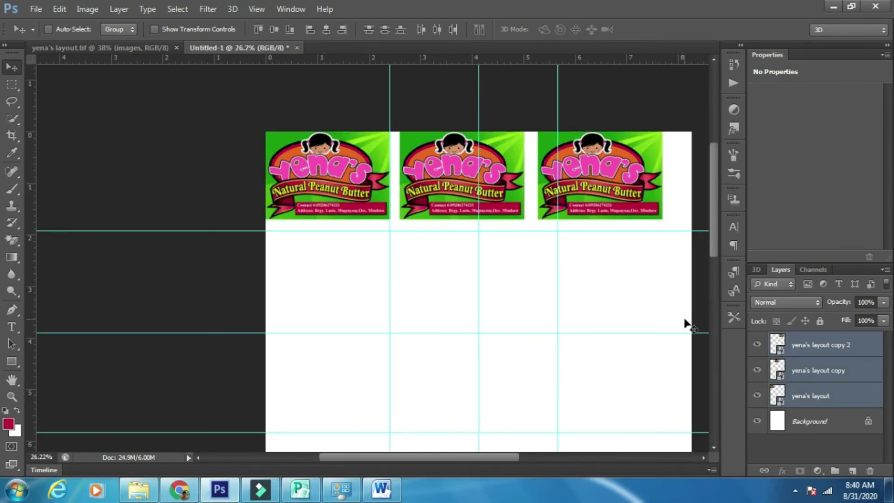
pyautogui.hotkey('ctrl', 't')
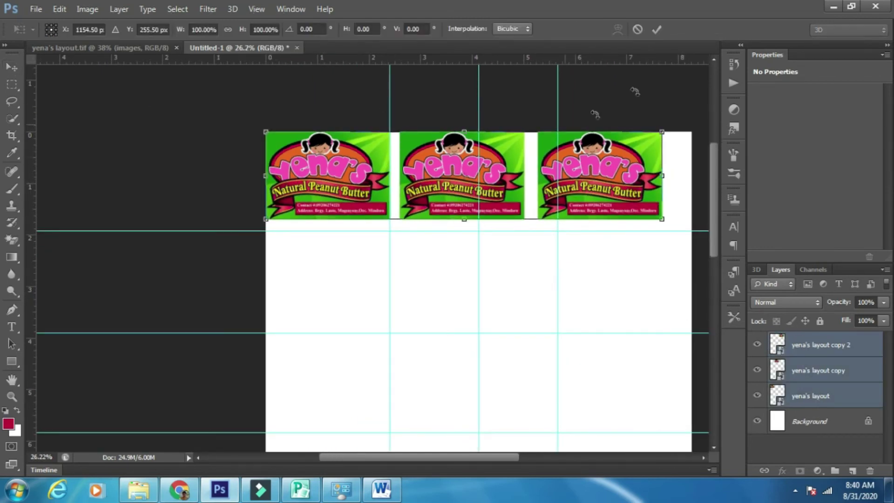
pyautogui.moveTo(661, 176); pyautogui.dragTo(685, 175)
pyautogui.moveTo(266, 176); pyautogui.dragTo(275, 176)
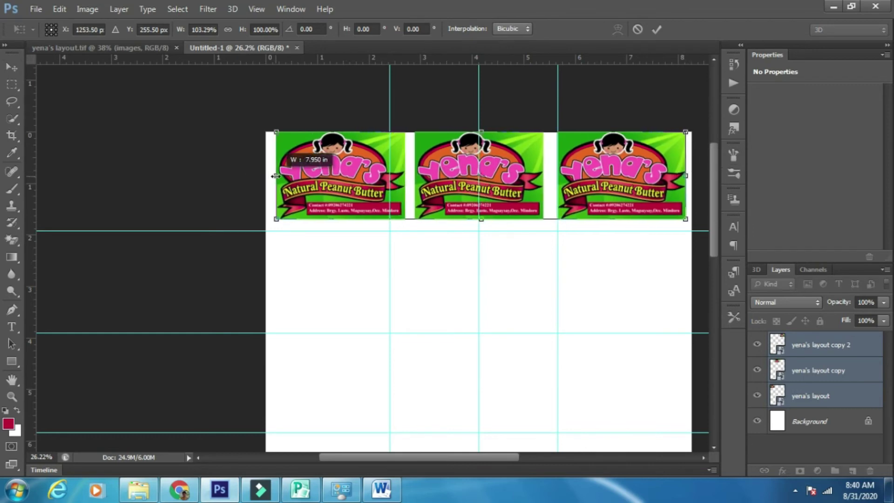
pyautogui.press('Return')
# Resize the middle label to fill its column and delete the other two.
pyautogui.scroll(1, 638, 137)
pyautogui.click(356, 192)
pyautogui.hotkey('ctrl', 't')
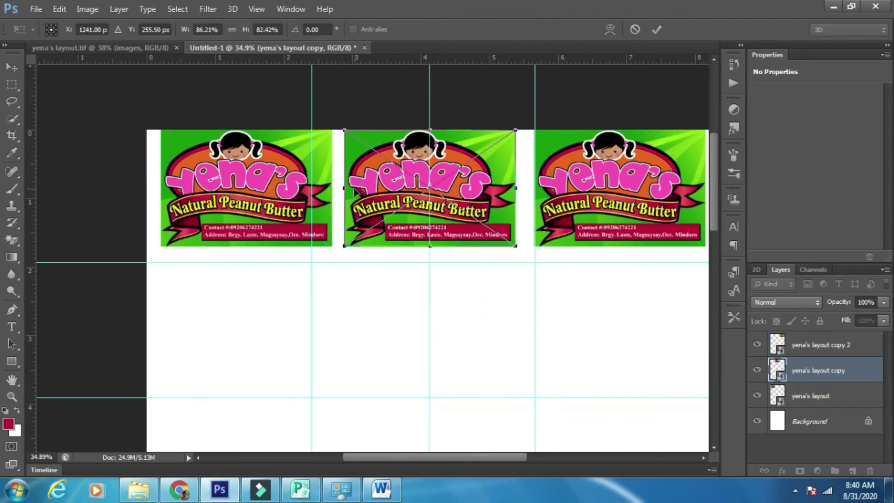
pyautogui.moveTo(344, 188); pyautogui.dragTo(340, 188)
pyautogui.press('Return')
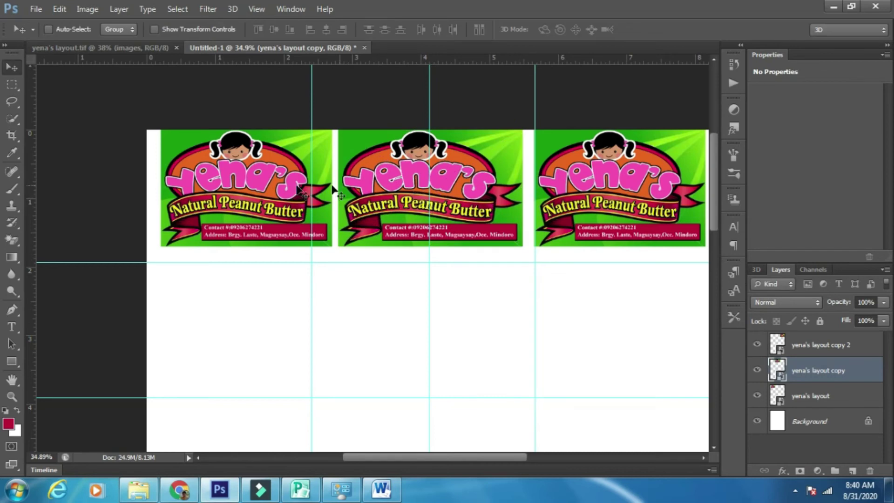
pyautogui.press('Delete')
pyautogui.press('Delete')
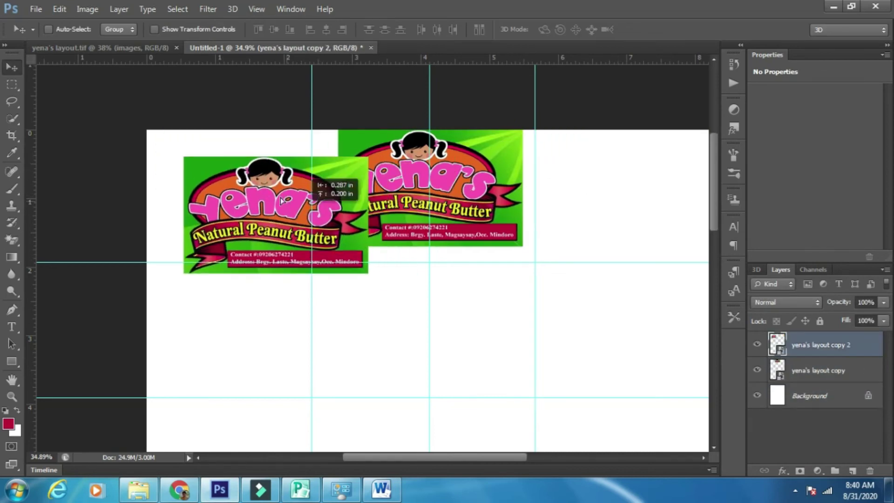
# Copy the label into the left and right columns and nudge the row down.
pyautogui.moveTo(467, 186); pyautogui.dragTo(272, 188)
pyautogui.click(480, 186)
pyautogui.moveTo(396, 164); pyautogui.dragTo(582, 164)
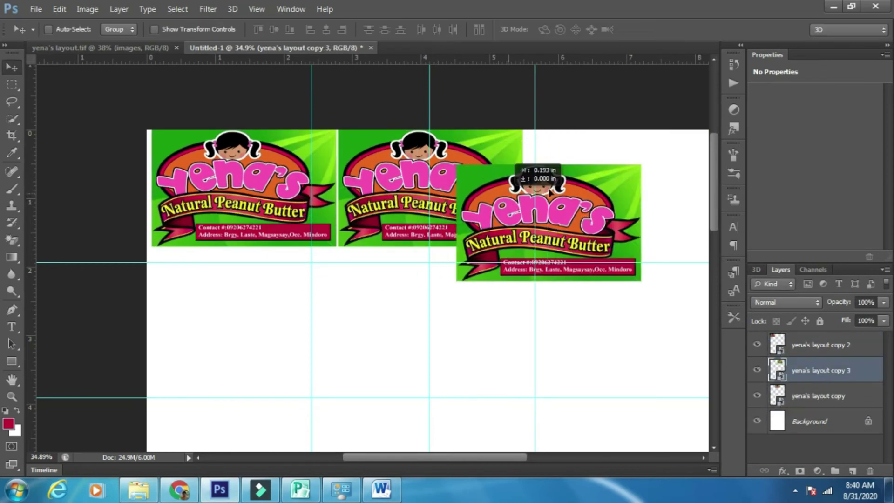
pyautogui.scroll(-2, 577, 165)
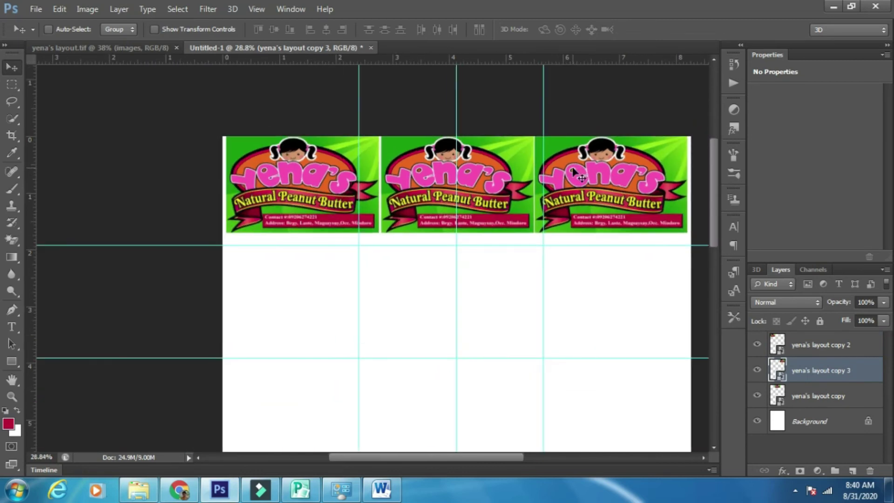
pyautogui.hotkey('shift', 'Down')
pyautogui.hotkey('shift', 'Down')
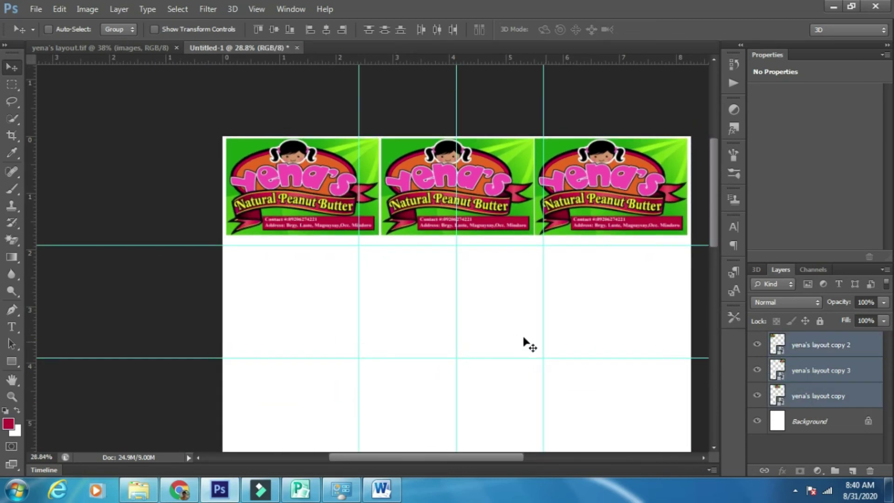
pyautogui.scroll(-2, 319, 180)
pyautogui.scroll(2, 280, 196)
# Duplicate the three-label row into a second row below it.
pyautogui.moveTo(279, 84)
pyautogui.mouseDown()
pyautogui.moveTo(279, 183)
pyautogui.moveTo(240, 153)
pyautogui.moveTo(214, 272)
pyautogui.mouseUp()
pyautogui.scroll(2, 239, 178)
pyautogui.scroll(-1, 219, 260)
pyautogui.scroll(-3, 214, 272)
pyautogui.scroll(1, 196, 289)
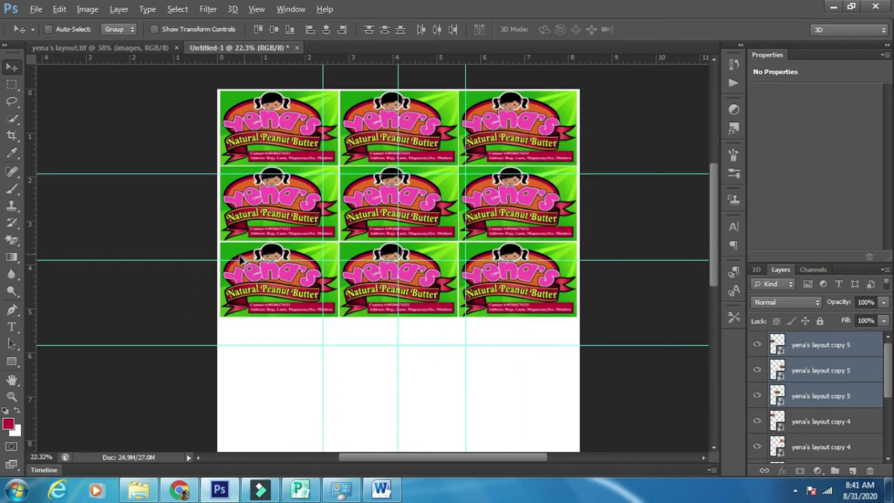
pyautogui.scroll(2, 240, 261)
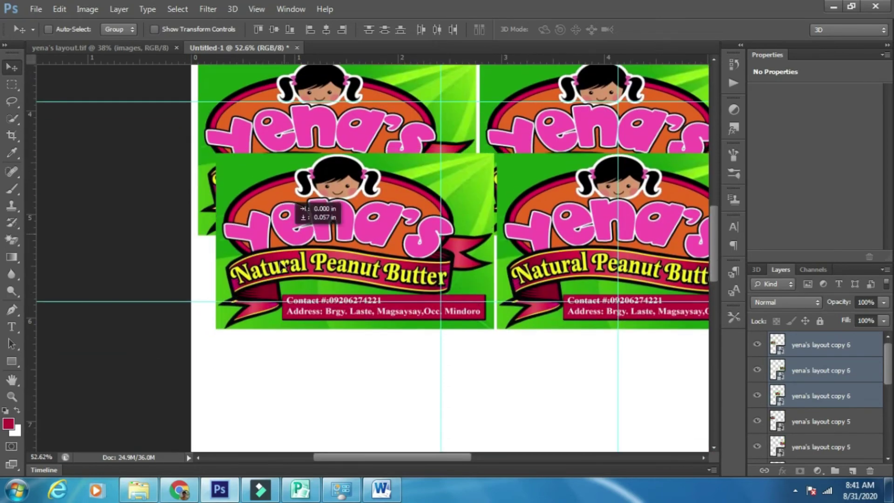
# Keep duplicating rows downward until six rows of three labels fill the sheet.
pyautogui.moveTo(240, 261)
pyautogui.mouseDown()
pyautogui.moveTo(275, 349)
pyautogui.moveTo(246, 326)
pyautogui.mouseUp()
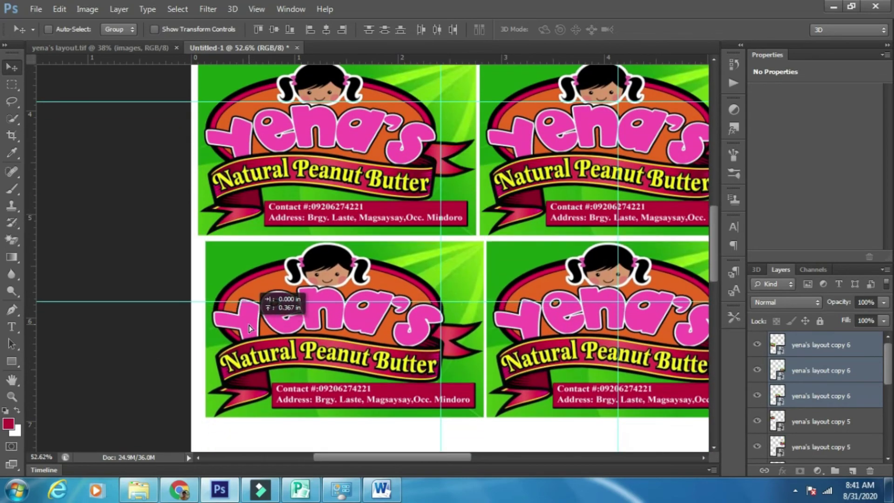
pyautogui.scroll(-3, 341, 297)
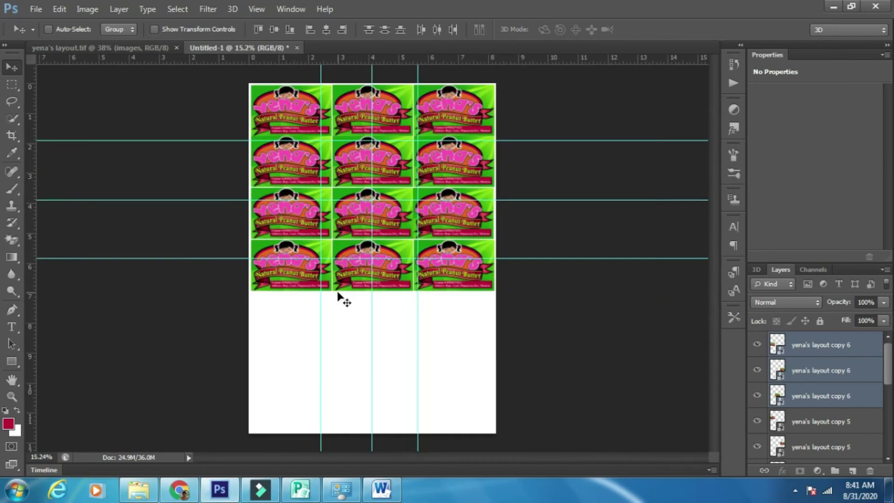
pyautogui.scroll(3, 337, 295)
pyautogui.moveTo(282, 257)
pyautogui.mouseDown()
pyautogui.moveTo(282, 269)
pyautogui.moveTo(269, 235)
pyautogui.moveTo(265, 268)
pyautogui.mouseUp()
pyautogui.scroll(-3, 275, 235)
pyautogui.scroll(-3, 276, 238)
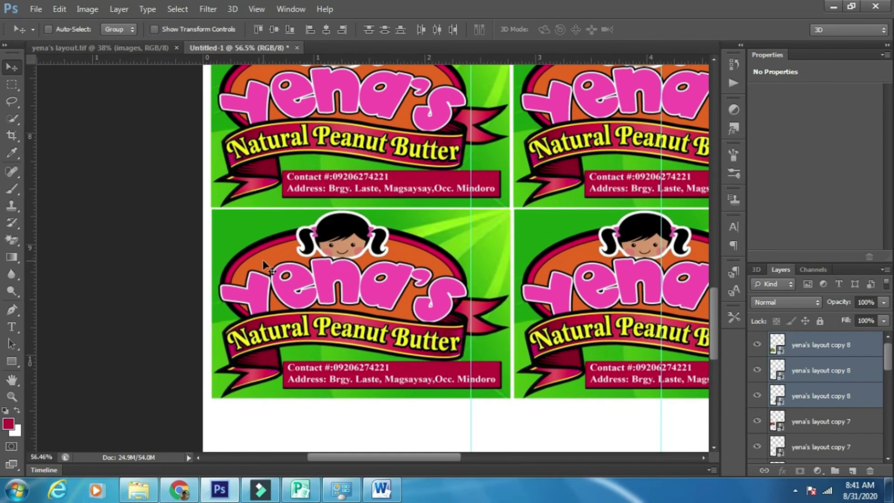
pyautogui.scroll(-3, 266, 275)
pyautogui.scroll(-2, 270, 302)
pyautogui.scroll(-3, 830, 426)
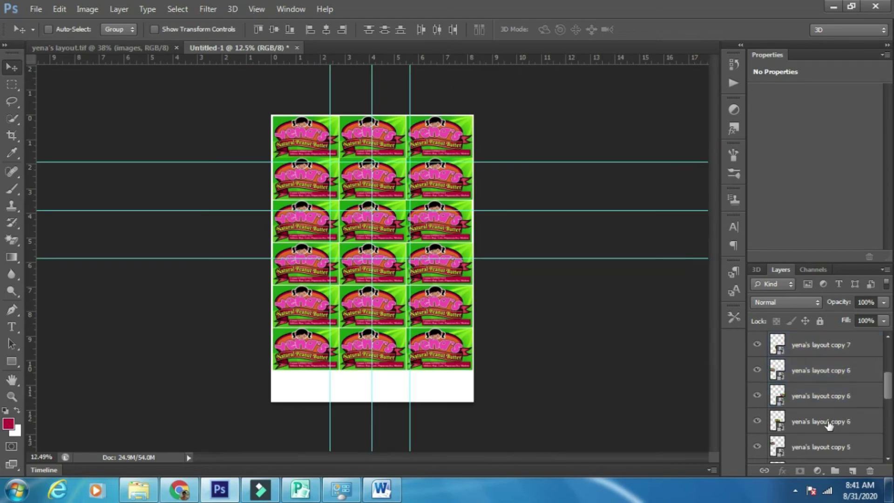
# Select all label layers and stretch the grid down to the page bottom.
pyautogui.keyDown('shift'); pyautogui.click(828, 426); pyautogui.keyUp('shift')
pyautogui.hotkey('ctrl', 't')
pyautogui.scroll(2, 375, 372)
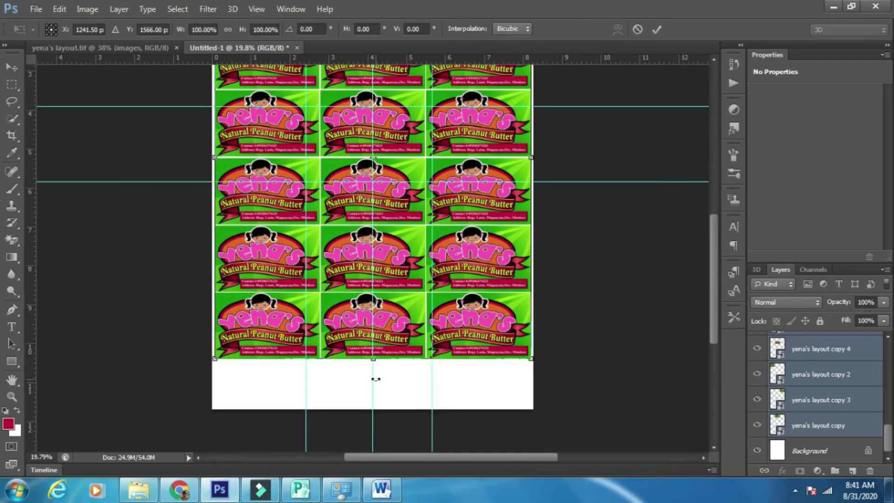
pyautogui.scroll(2, 372, 326)
pyautogui.moveTo(376, 276); pyautogui.dragTo(377, 349)
pyautogui.scroll(-2, 368, 233)
pyautogui.scroll(-2, 368, 233)
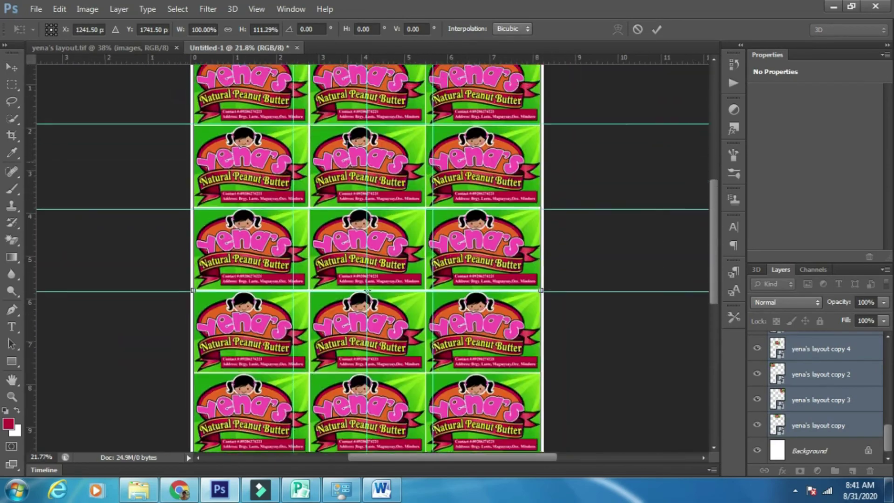
# Adjust the grid's top, left and right edges to the page edges and commit.
pyautogui.scroll(3, 368, 187)
pyautogui.scroll(2, 368, 153)
pyautogui.moveTo(368, 159); pyautogui.dragTo(368, 162)
pyautogui.scroll(-3, 280, 279)
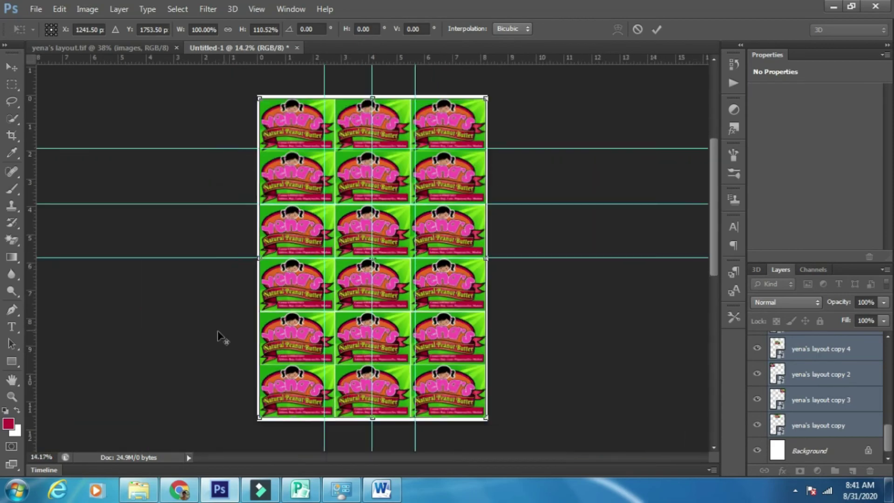
pyautogui.scroll(3, 219, 333)
pyautogui.moveTo(284, 218); pyautogui.dragTo(286, 218)
pyautogui.scroll(-2, 326, 232)
pyautogui.scroll(-2, 466, 279)
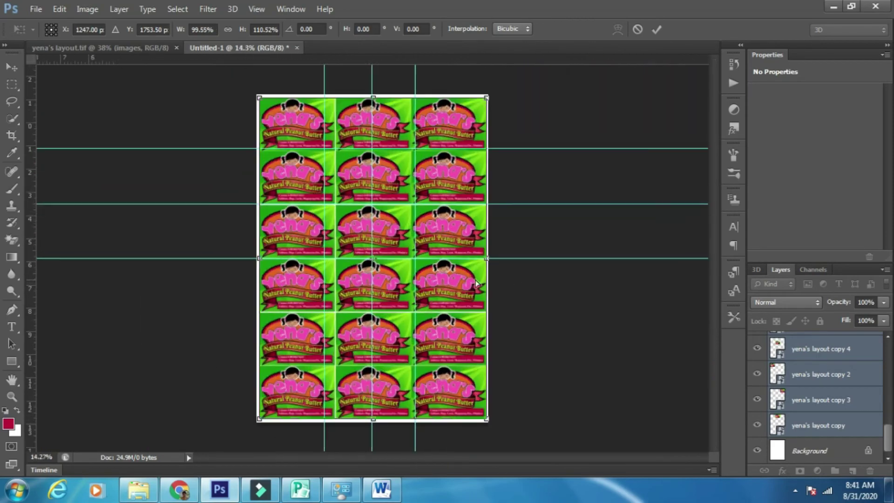
pyautogui.scroll(3, 559, 270)
pyautogui.moveTo(513, 251); pyautogui.dragTo(508, 250)
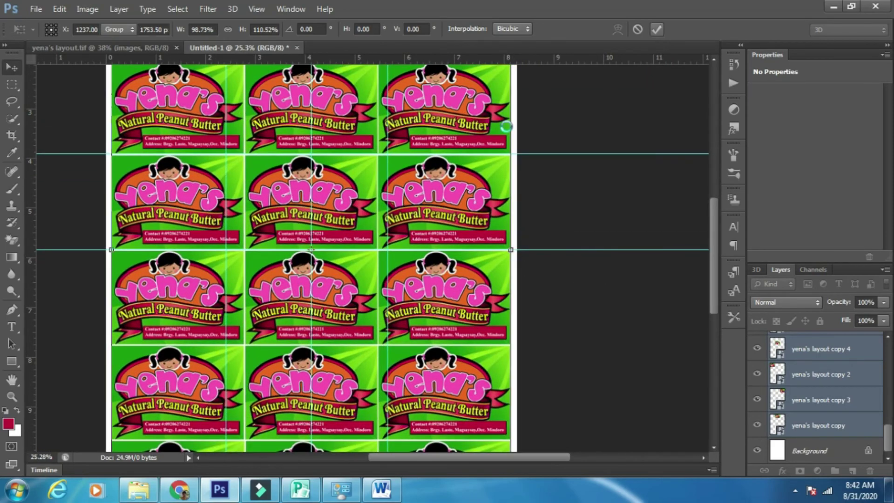
pyautogui.press('Return')
pyautogui.hotkey('ctrl', 's')
# Save the tiled sheet as a TIFF named "yena's pea".
pyautogui.write("yena's")
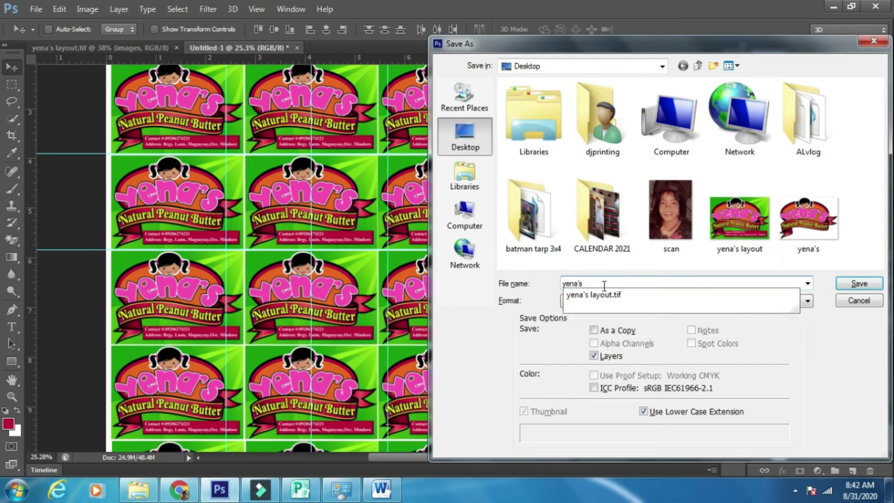
pyautogui.write(' peanutttttt')
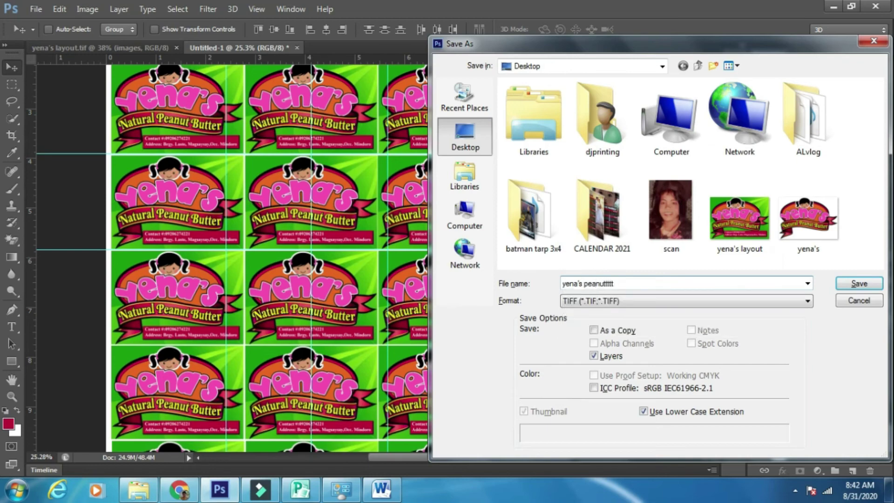
pyautogui.press('Return')
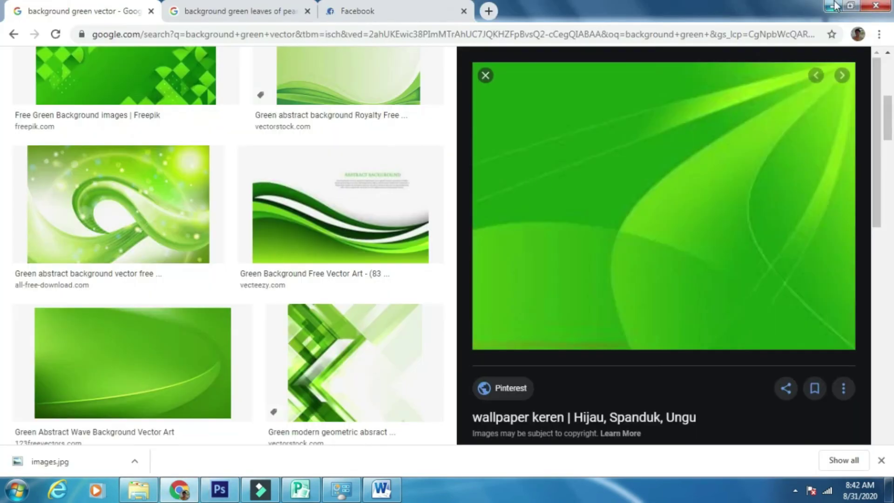
# Clear the browser and printers windows, then print the saved label file from the desktop.
pyautogui.click(835, 5)
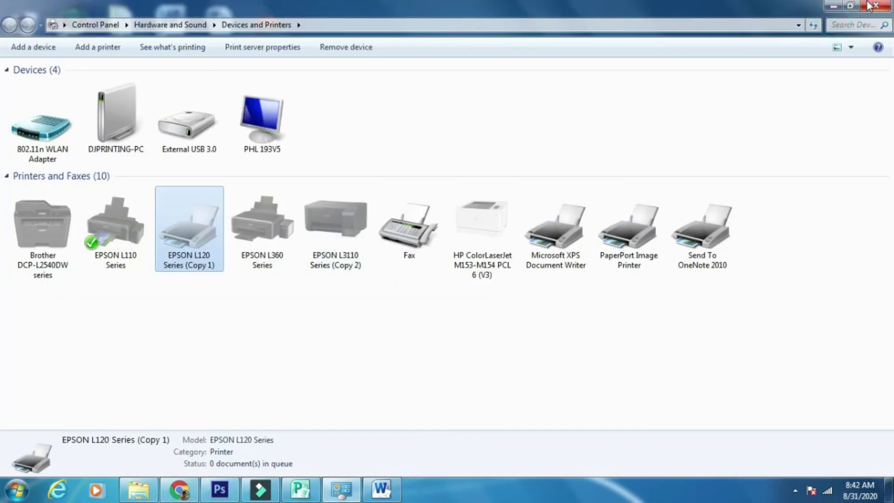
pyautogui.click(871, 6)
pyautogui.rightClick(274, 231)
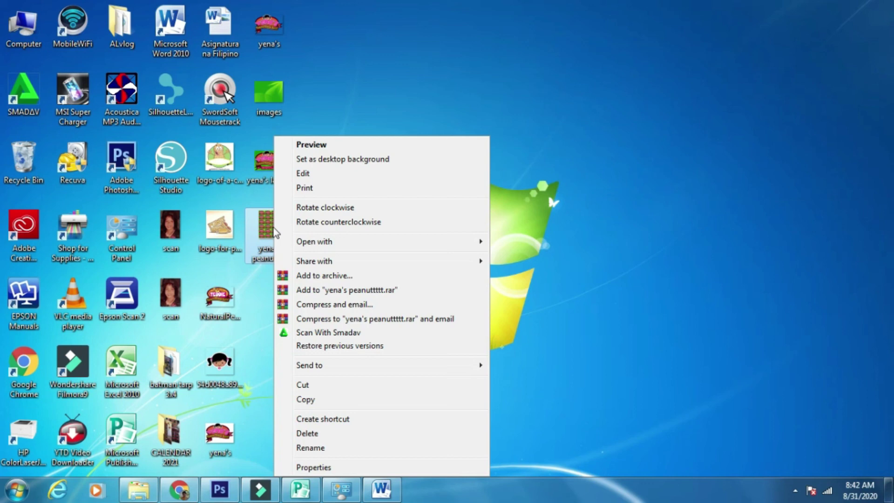
pyautogui.click(339, 190)
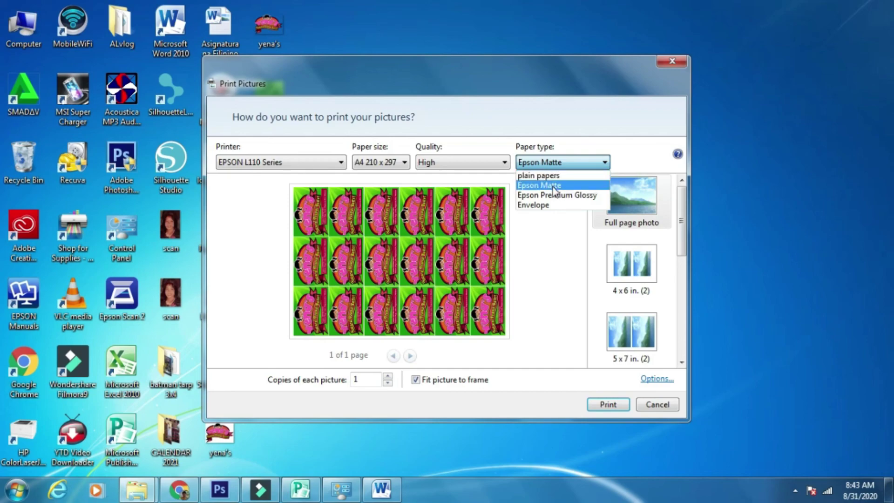
# Keep Epson Matte as the paper type and bring up the printer's properties.
pyautogui.click(554, 188)
pyautogui.click(655, 378)
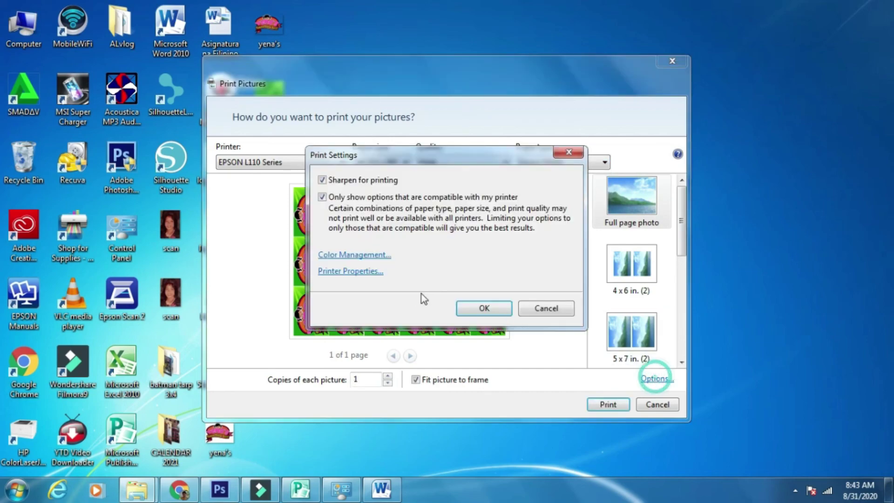
pyautogui.click(364, 271)
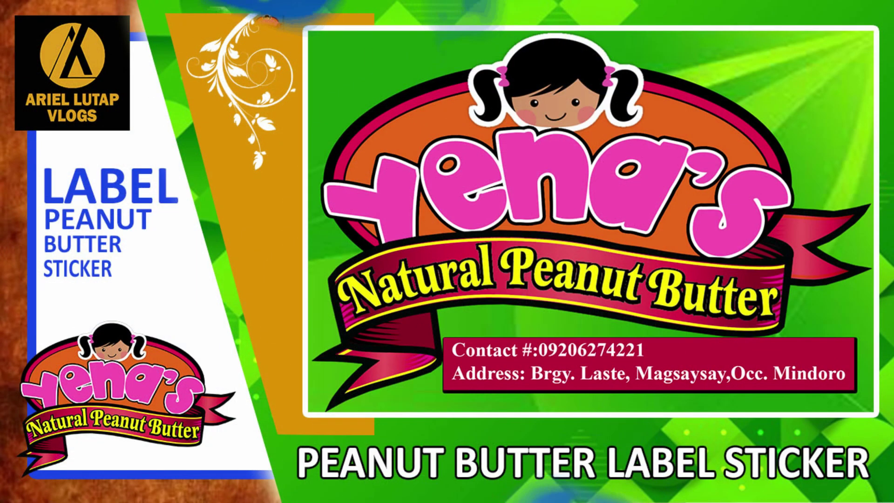